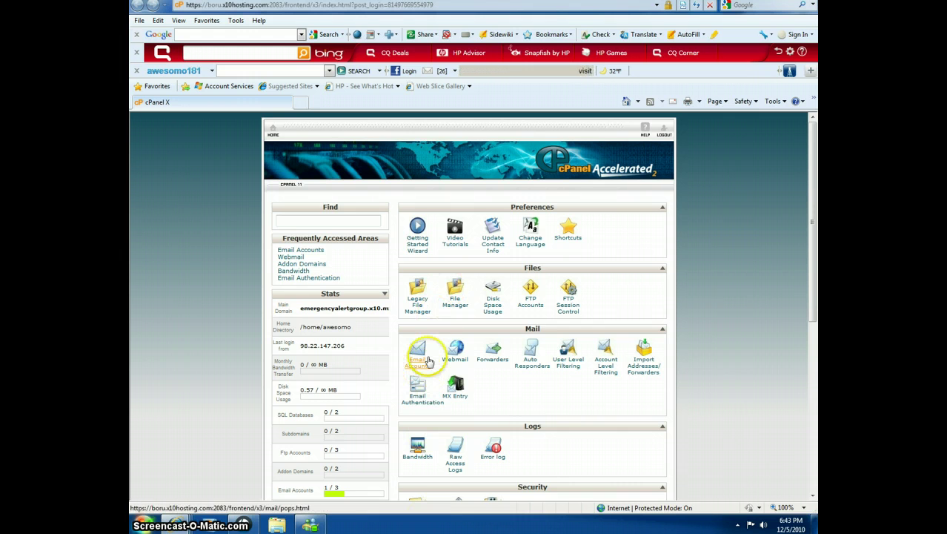
# Open the Email Accounts page from the Mail section of the cPanel home panel
pyautogui.click(419, 363)
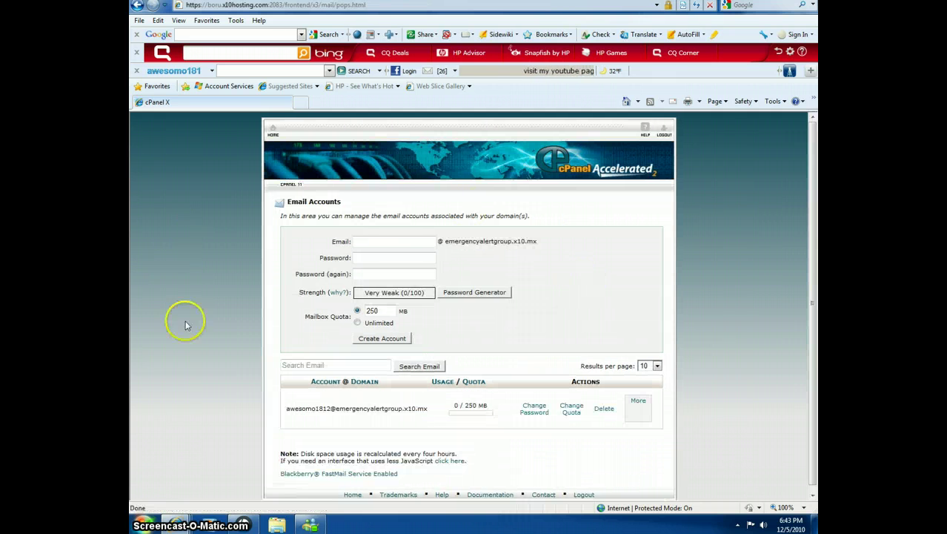
pyautogui.click(382, 240)
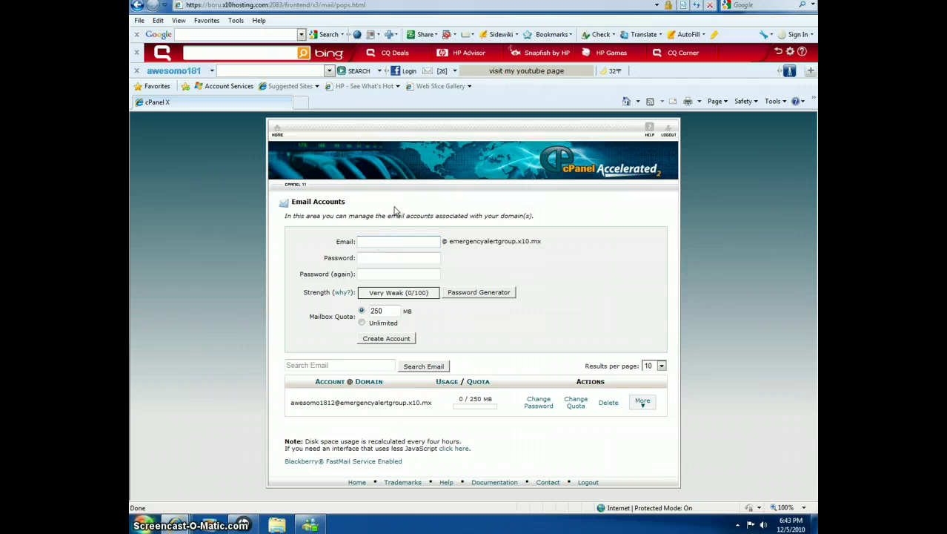
pyautogui.write('whatever')
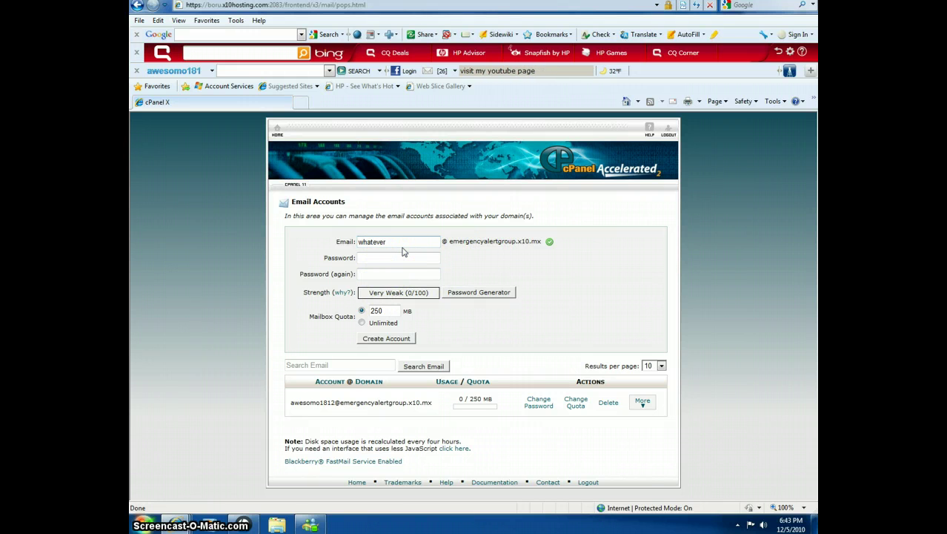
pyautogui.press('BackSpace')
pyautogui.press('BackSpace')
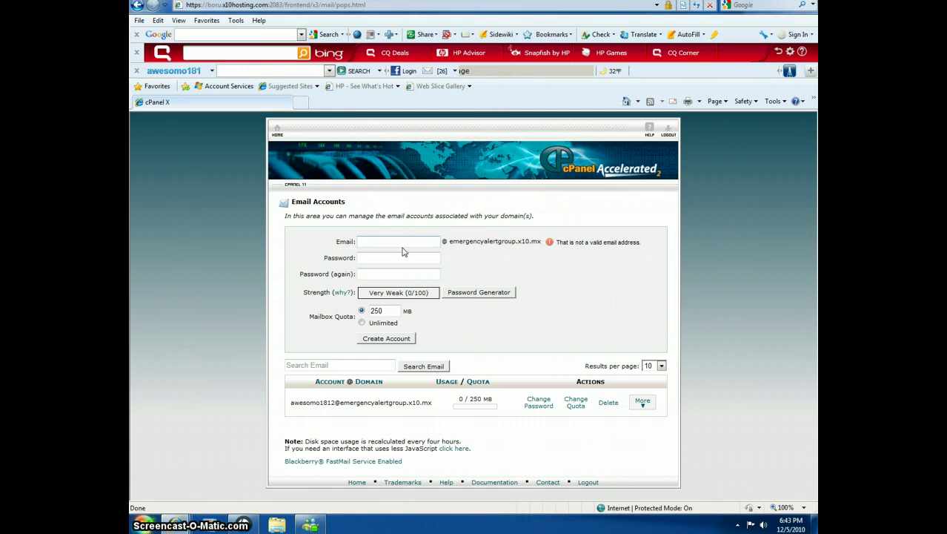
pyautogui.write('m')
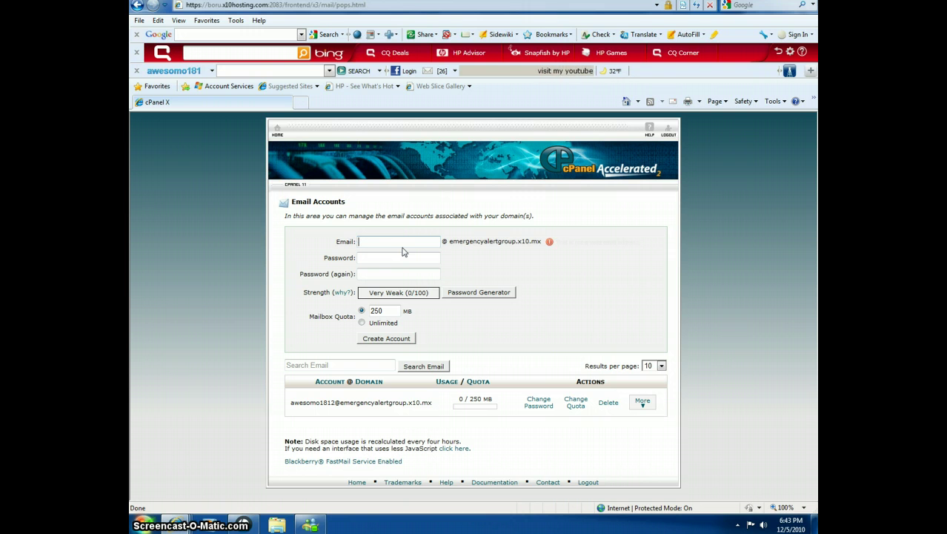
# Return to cPanel home and open the Web Mail page
pyautogui.click(276, 131)
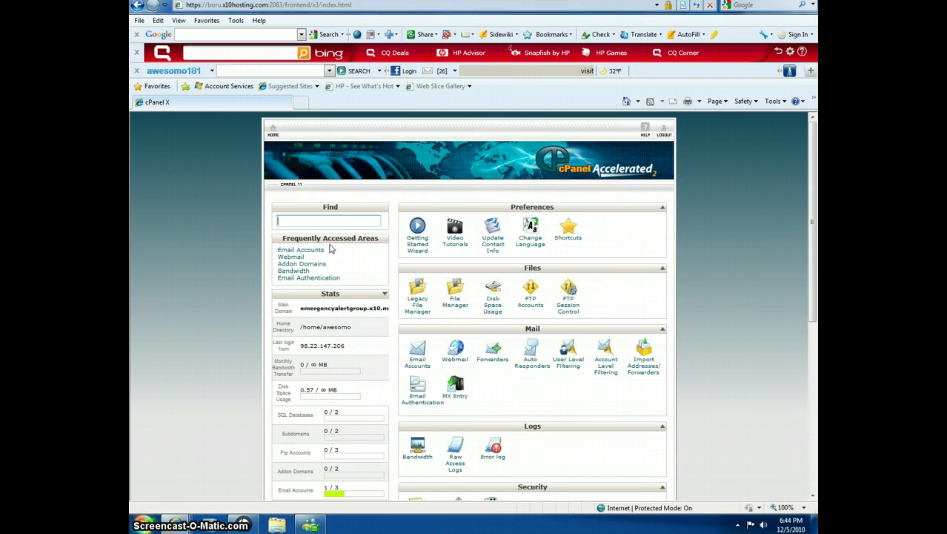
pyautogui.scroll(-5, 348, 247)
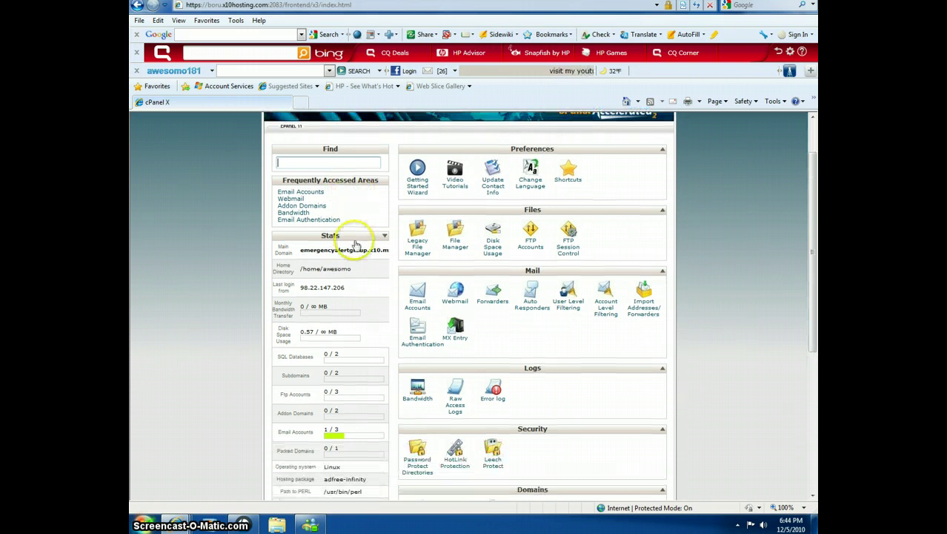
pyautogui.scroll(1, 354, 245)
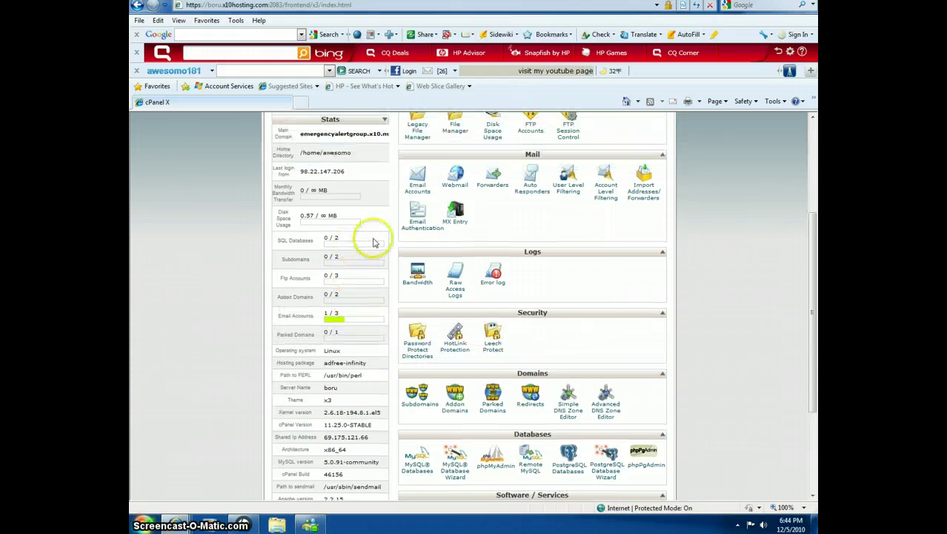
pyautogui.click(449, 187)
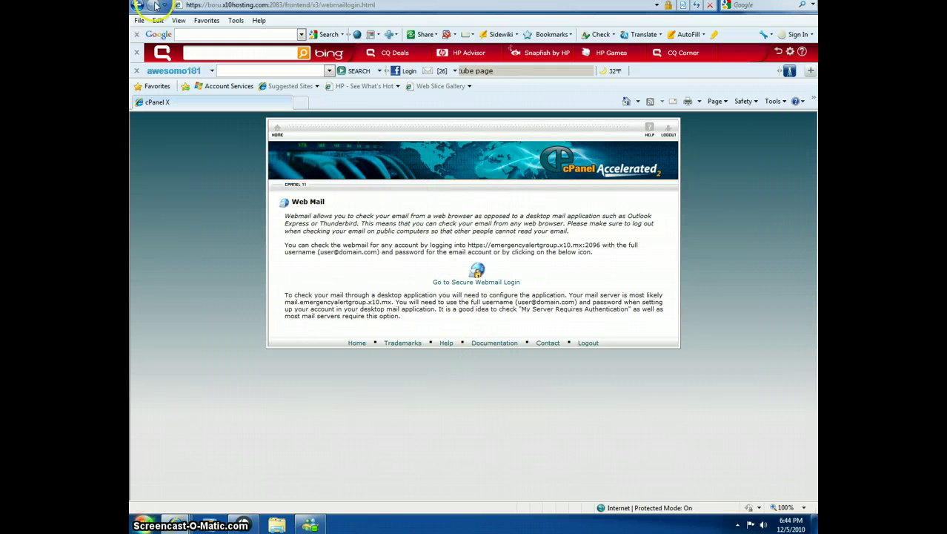
# Log in to secure webmail with RoundCube, view the empty inbox, then close that window
pyautogui.click(458, 282)
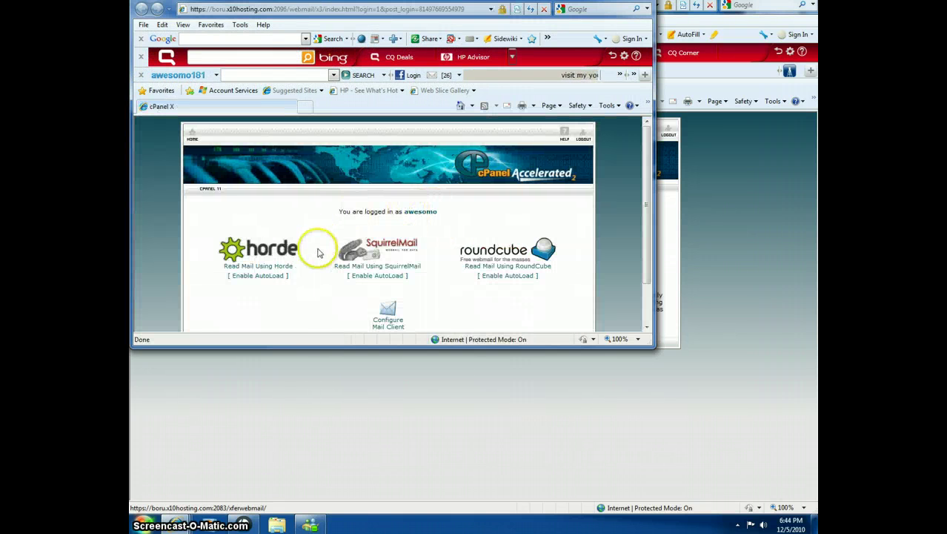
pyautogui.click(487, 265)
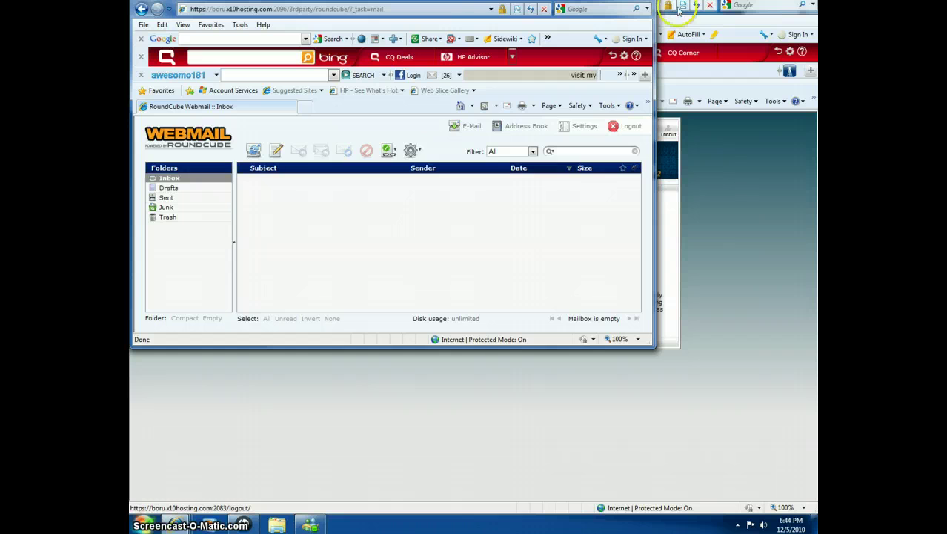
pyautogui.hotkey('alt', 'F4')
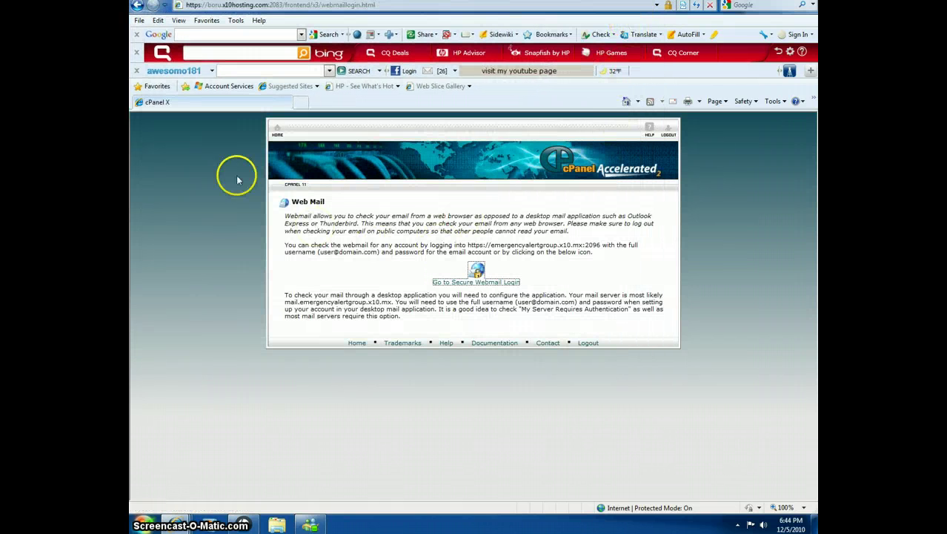
# Look over the Email Authentication settings page, then go back
pyautogui.click(276, 131)
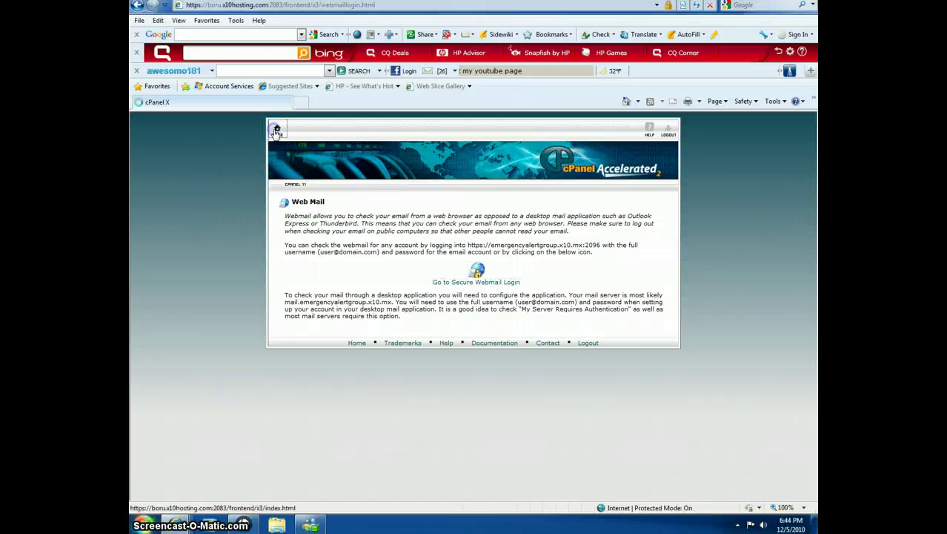
pyautogui.scroll(-2, 380, 255)
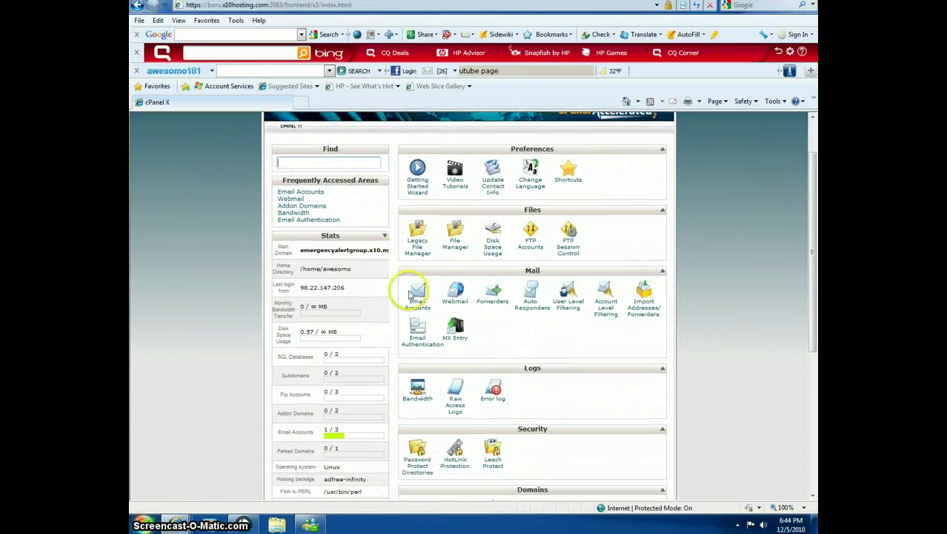
pyautogui.click(413, 345)
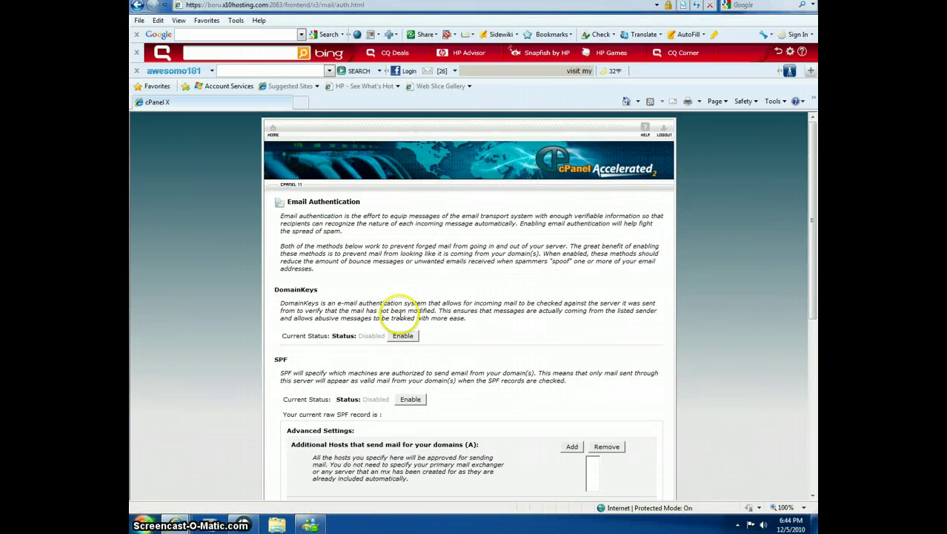
pyautogui.scroll(-10, 400, 315)
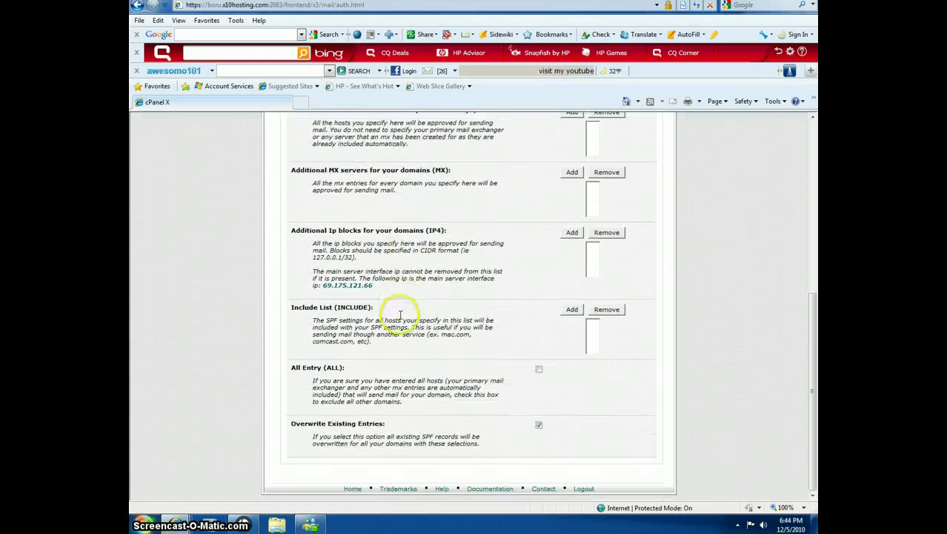
pyautogui.click(138, 6)
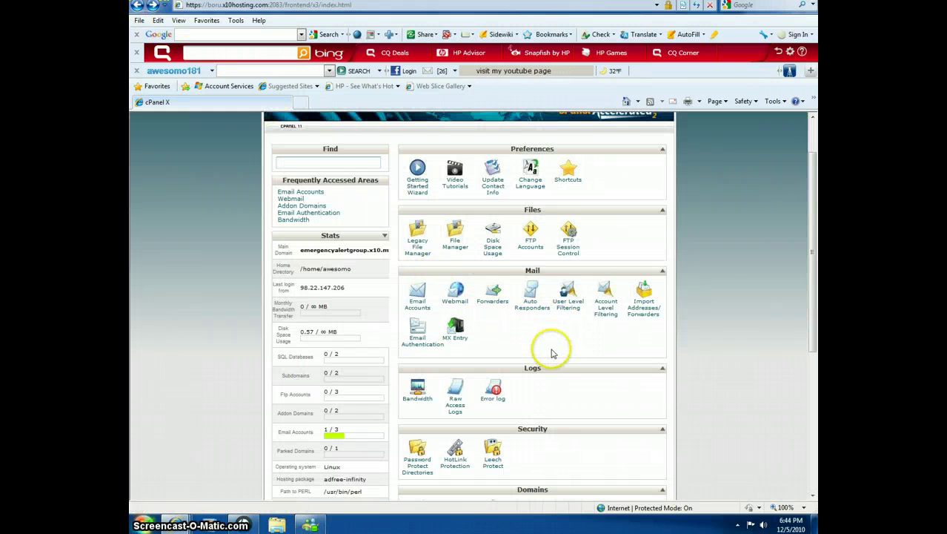
# Check MX Entry Maintenance (Local Mail Exchanger), then return home and scroll to Domains
pyautogui.scroll(-2, 493, 348)
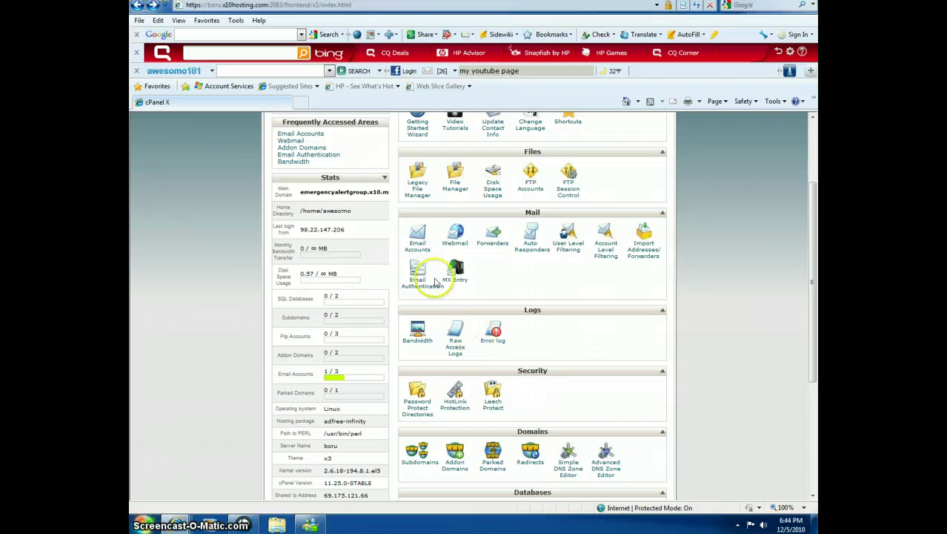
pyautogui.click(458, 276)
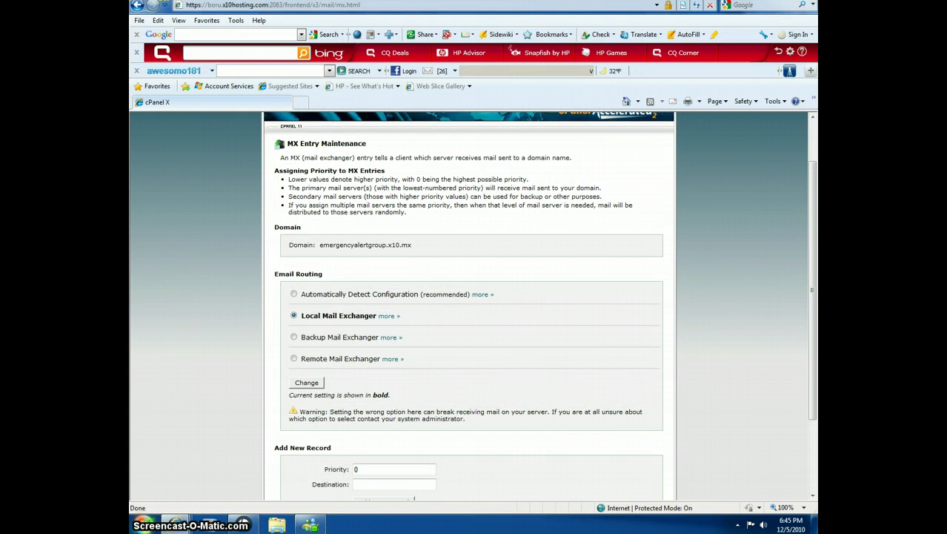
pyautogui.click(138, 6)
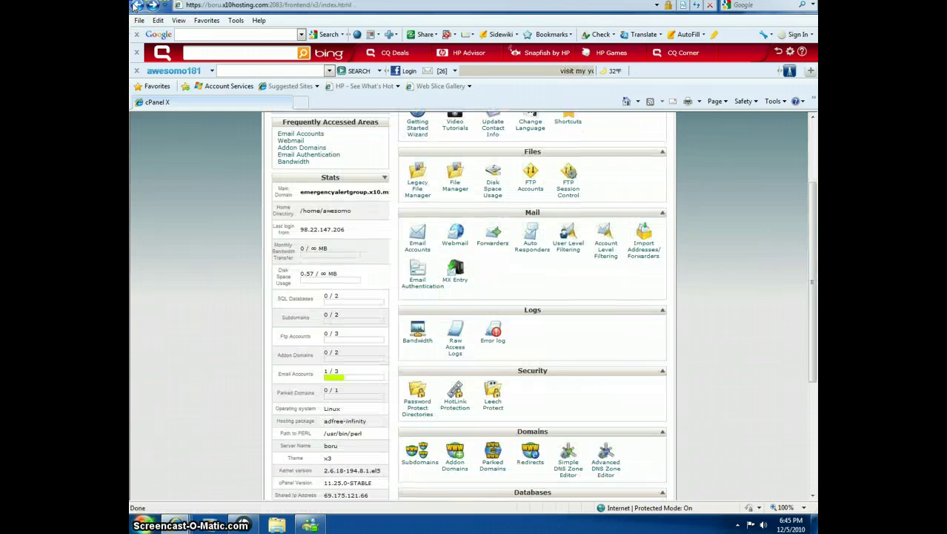
pyautogui.scroll(-2, 348, 237)
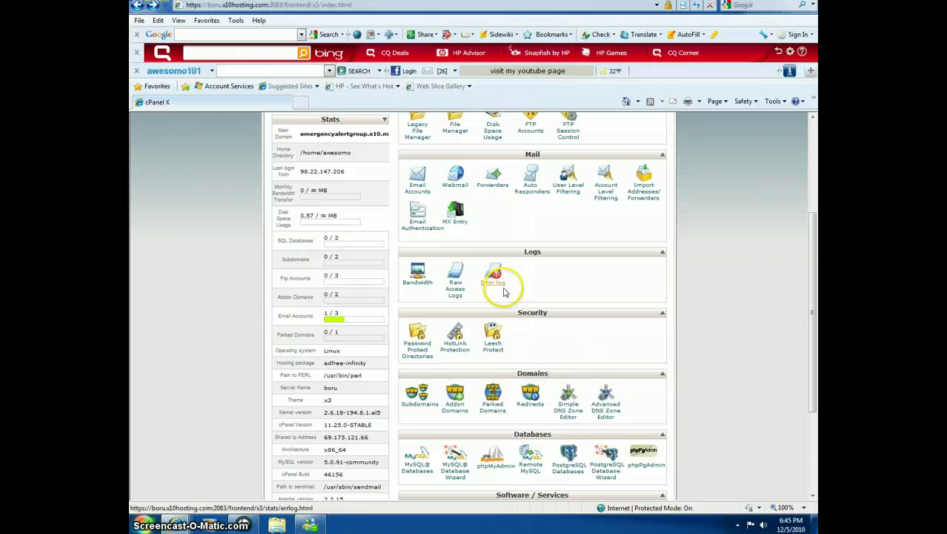
pyautogui.scroll(-2, 503, 290)
pyautogui.scroll(-1, 496, 281)
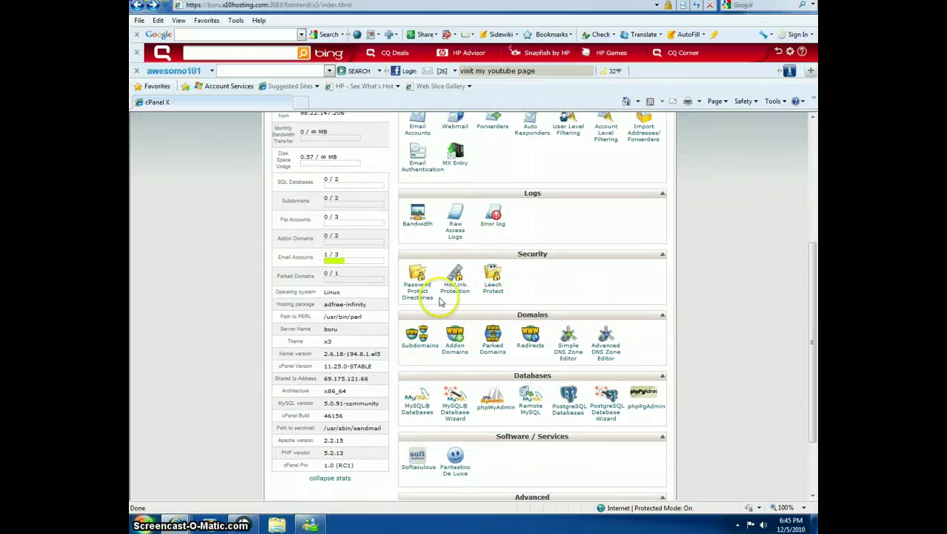
pyautogui.scroll(-2, 444, 296)
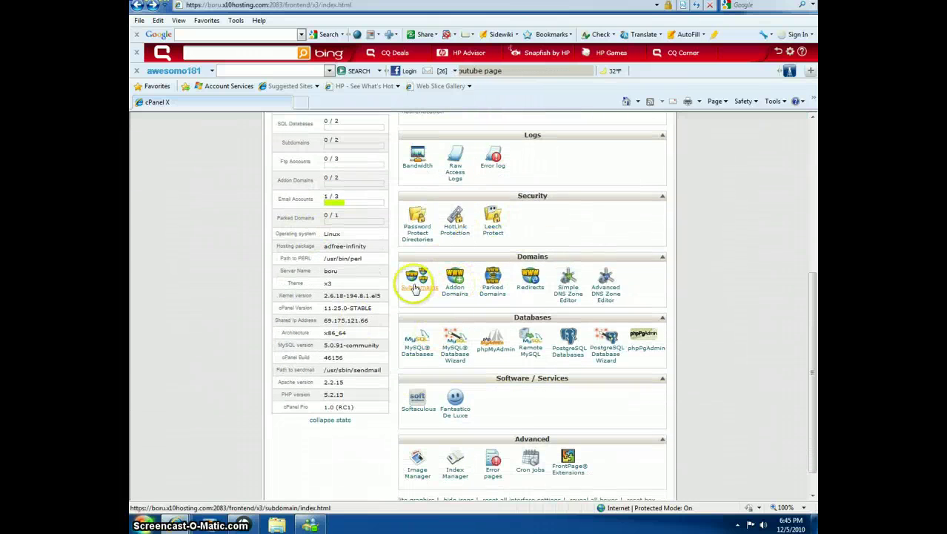
# Enter emergencyalertgroup.net on Addon Domains with its password confirmed, and submit it
pyautogui.click(458, 292)
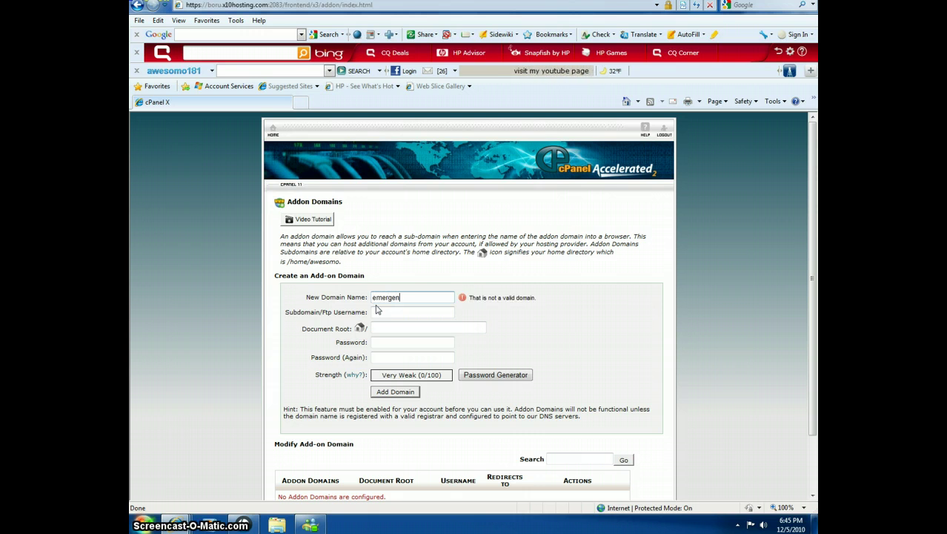
pyautogui.write('yalertgroup.net')
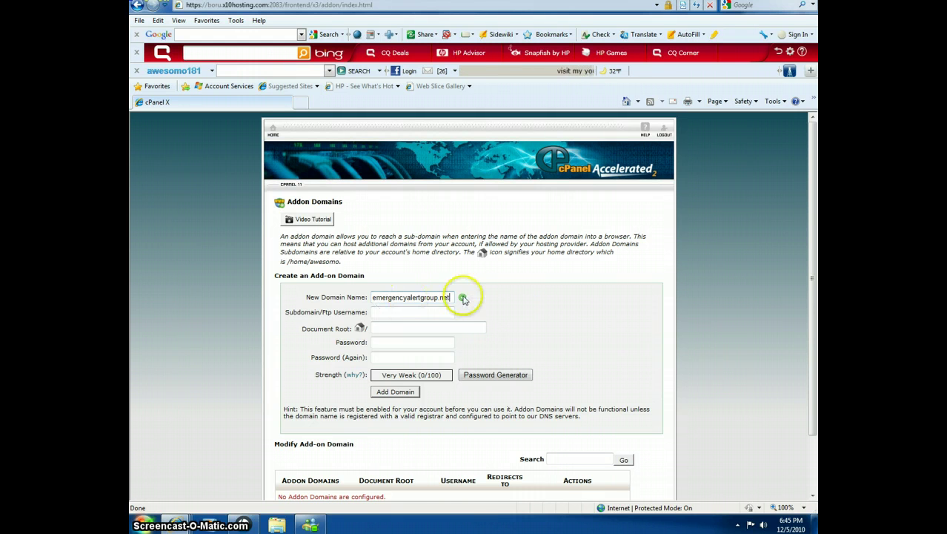
pyautogui.click(387, 313)
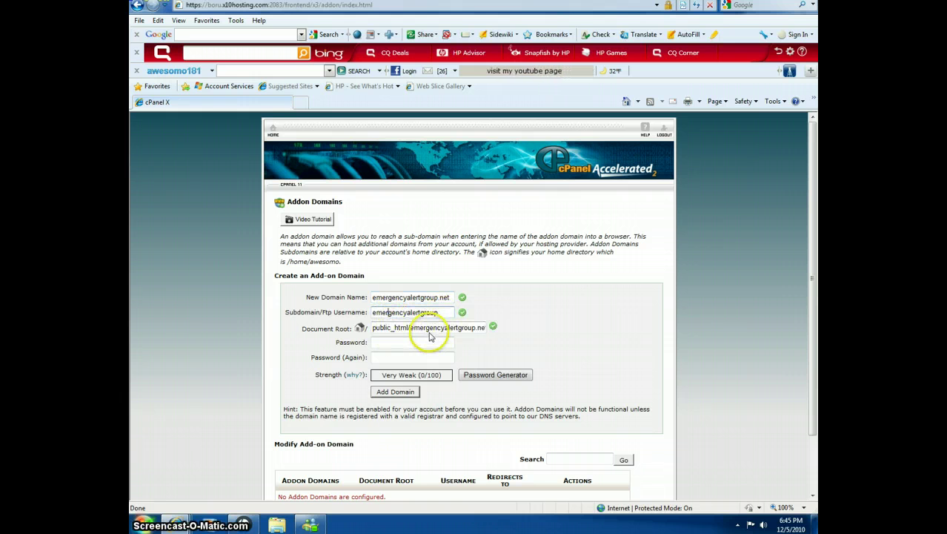
pyautogui.click(418, 341)
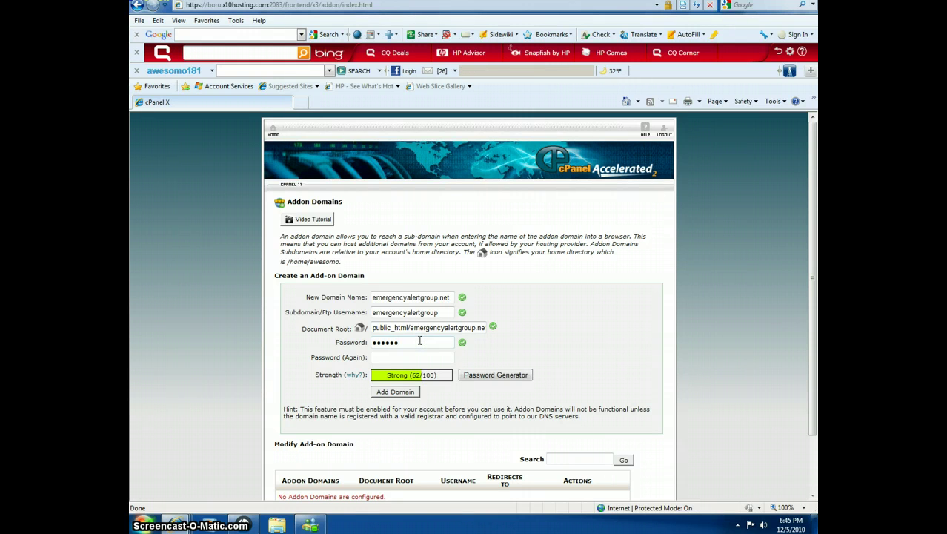
pyautogui.press('Tab')
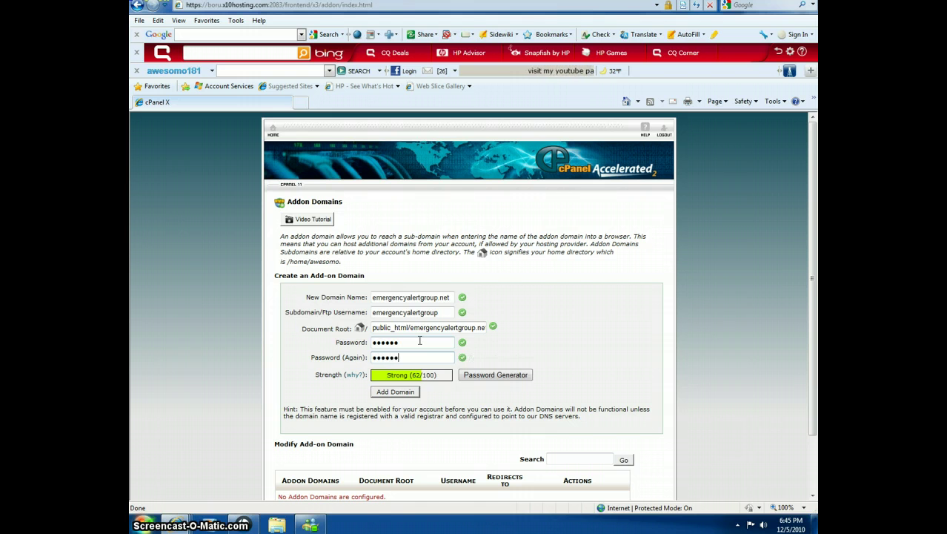
pyautogui.click(400, 393)
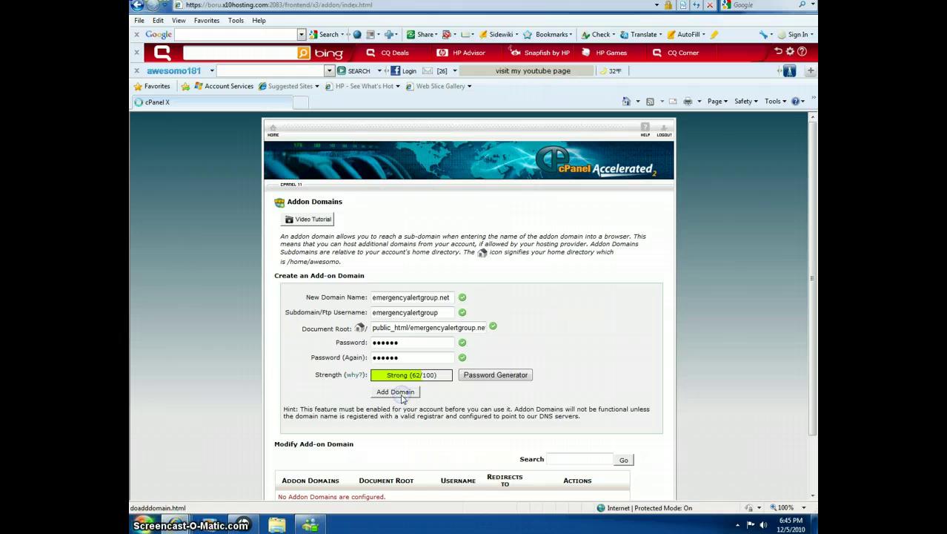
pyautogui.click(393, 323)
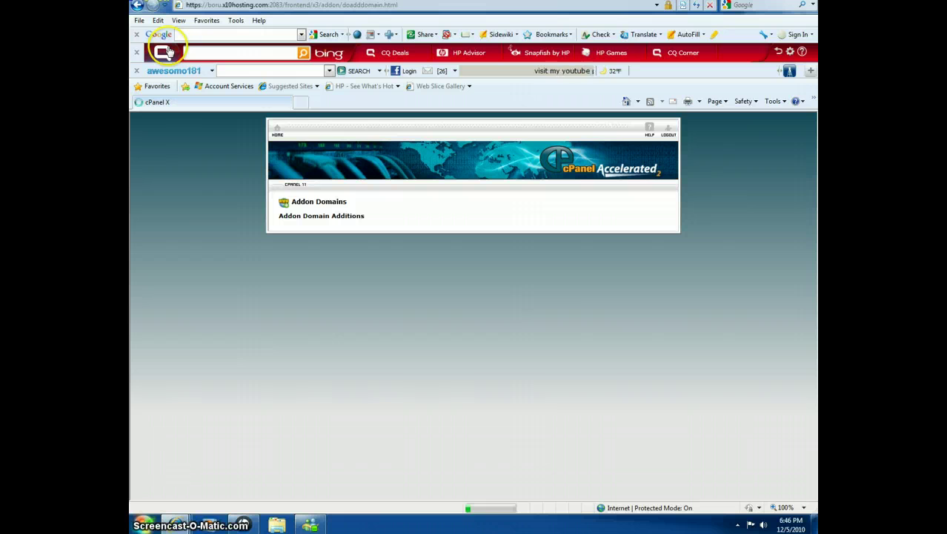
pyautogui.moveTo(180, 524)
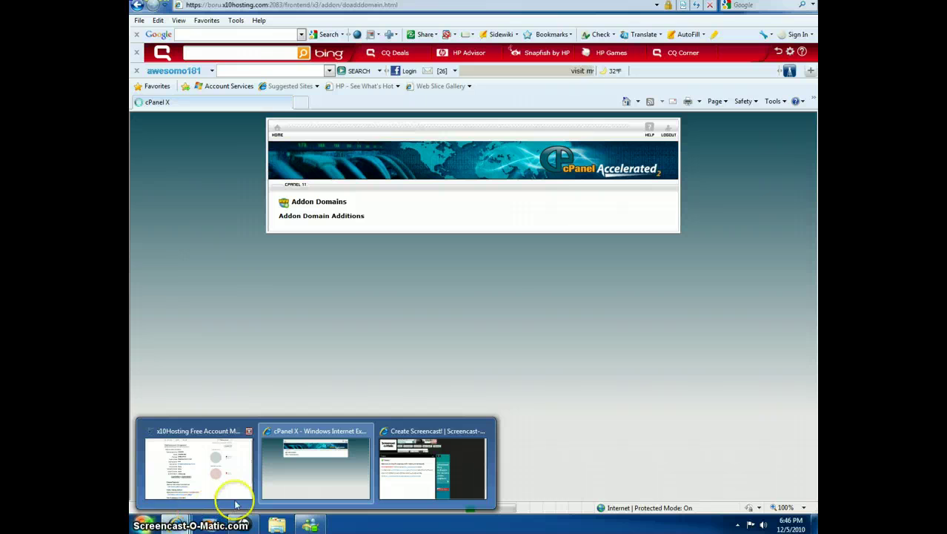
# Switch to the x10Hosting account management window and close only its current tab
pyautogui.click(244, 439)
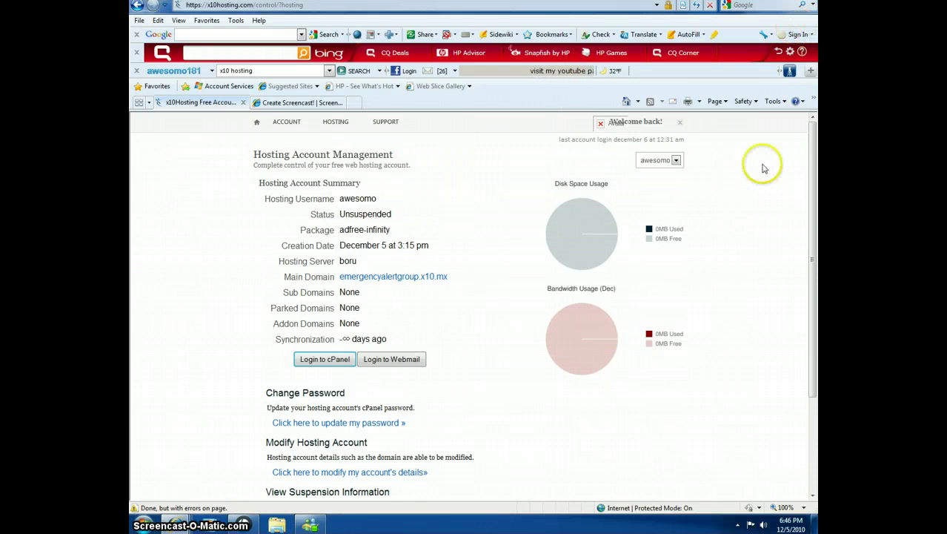
pyautogui.hotkey('alt', 'F4')
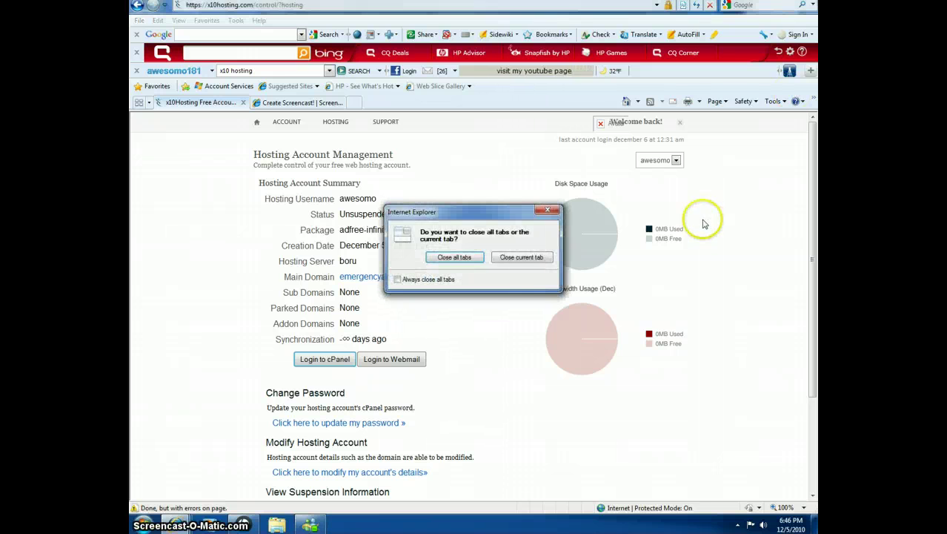
pyautogui.click(519, 257)
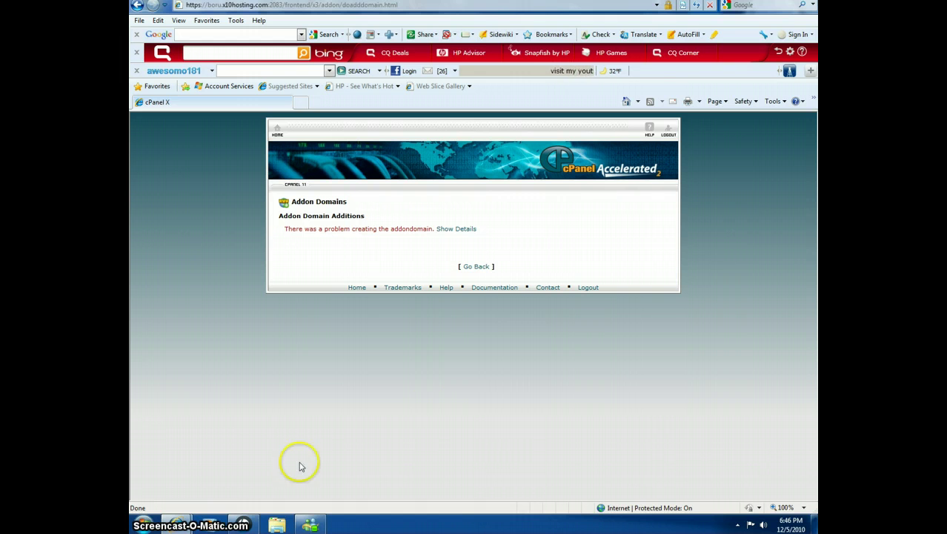
# Read the addon error details (nameserver IPs undetermined), then return to cPanel home
pyautogui.click(462, 228)
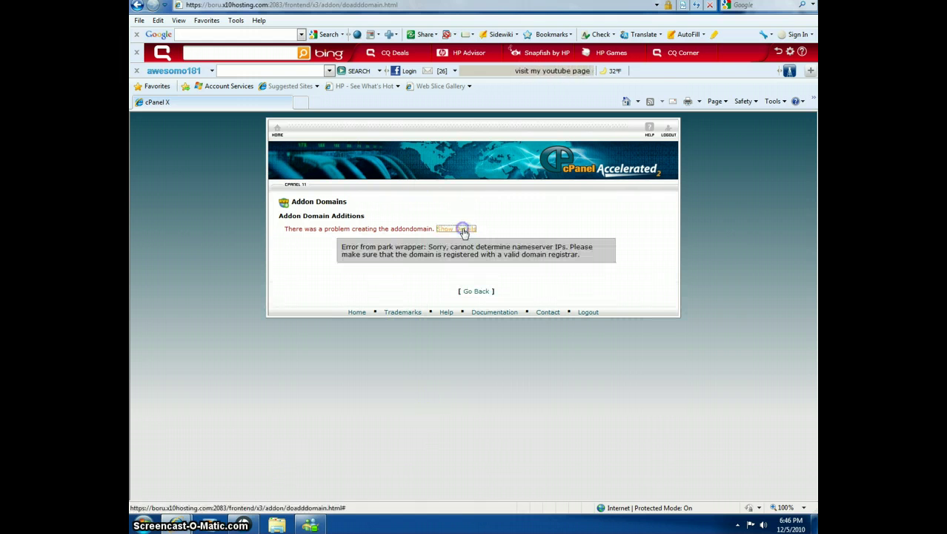
pyautogui.click(477, 293)
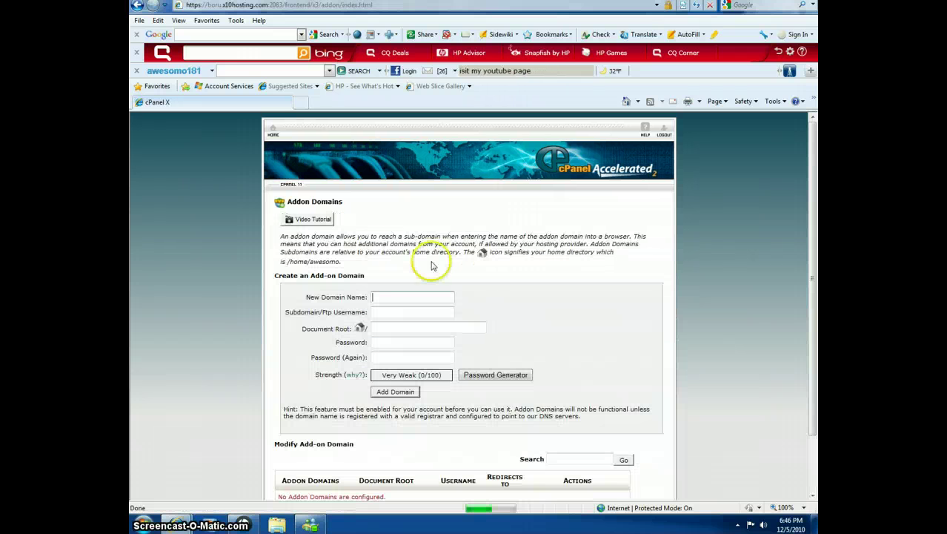
pyautogui.click(272, 128)
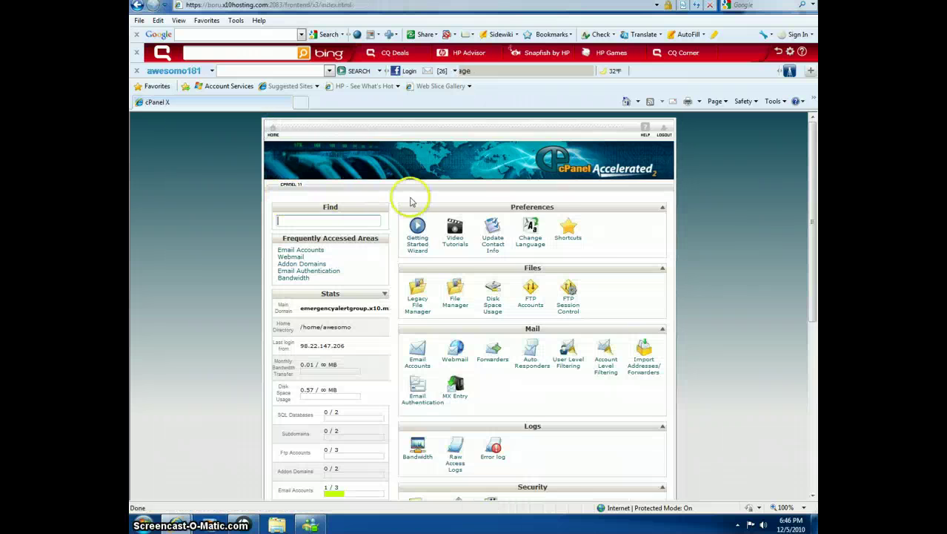
pyautogui.scroll(-3, 409, 378)
pyautogui.scroll(-3, 408, 378)
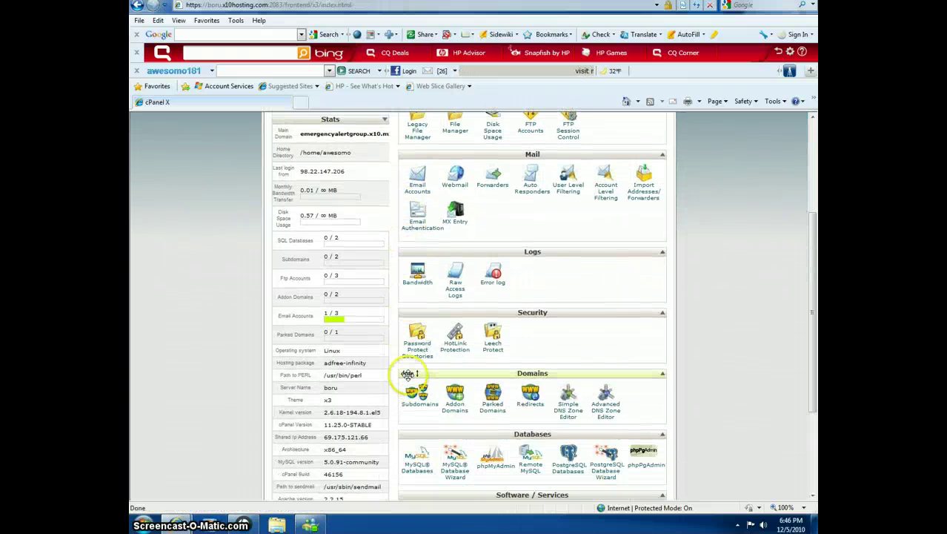
pyautogui.click(422, 352)
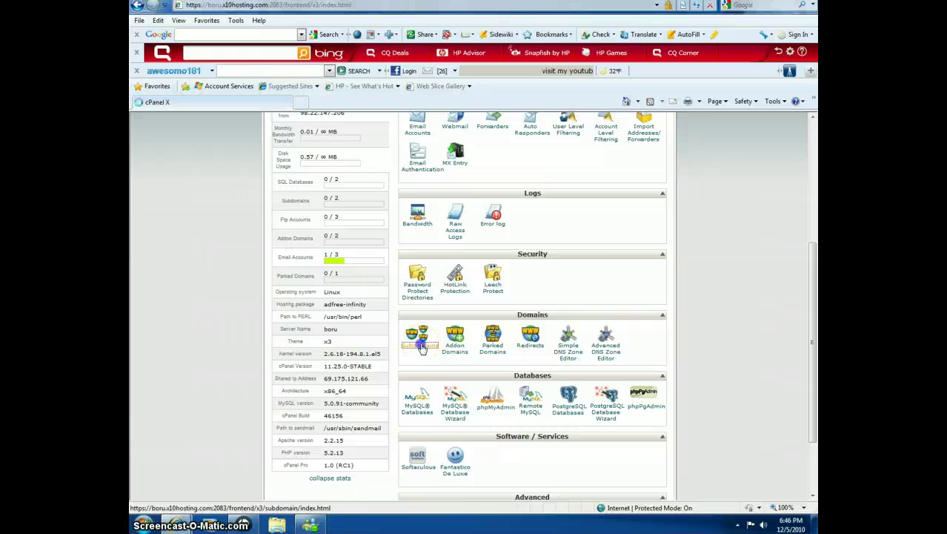
pyautogui.click(529, 281)
pyautogui.click(526, 292)
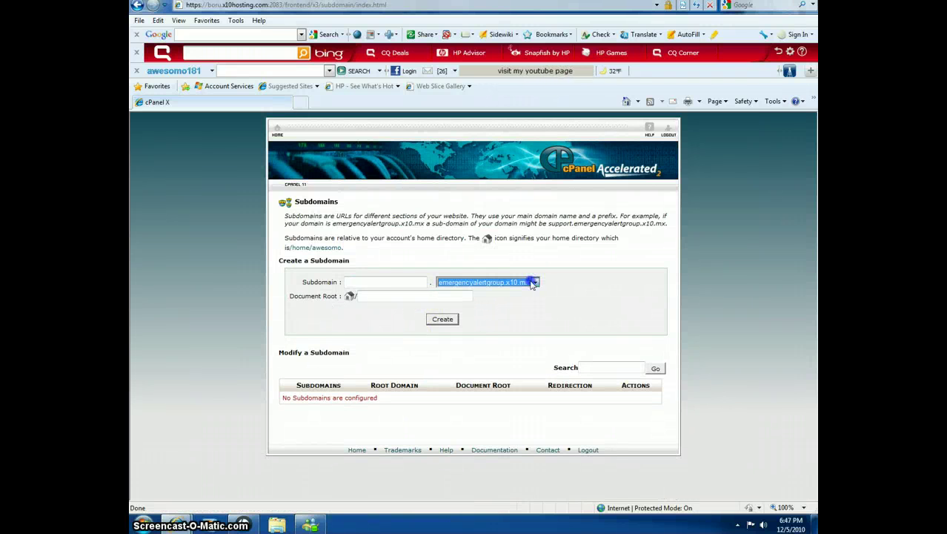
pyautogui.click(379, 281)
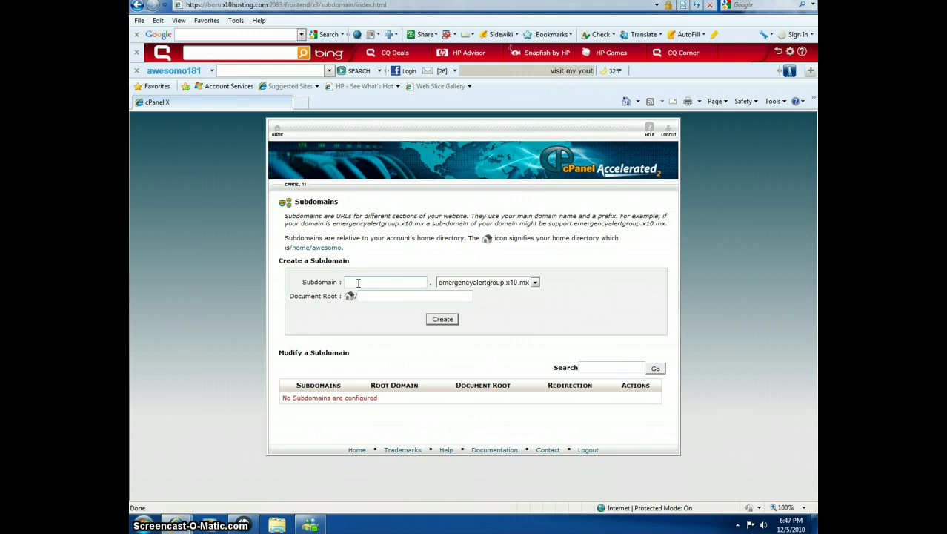
pyautogui.click(137, 5)
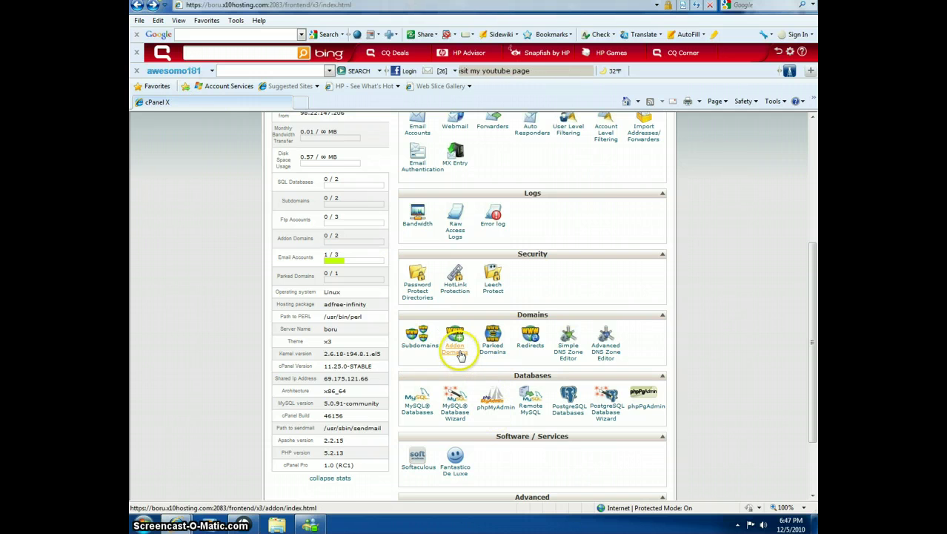
pyautogui.click(486, 348)
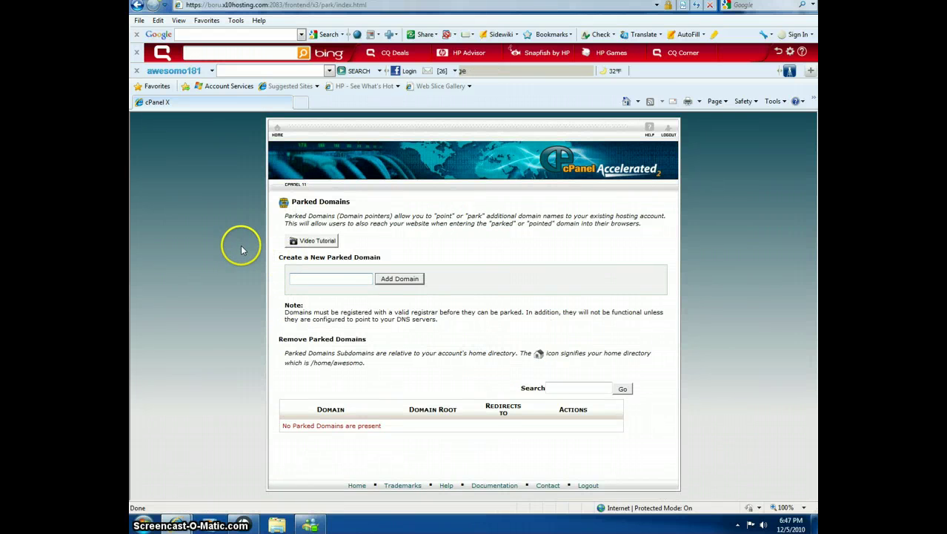
pyautogui.click(137, 7)
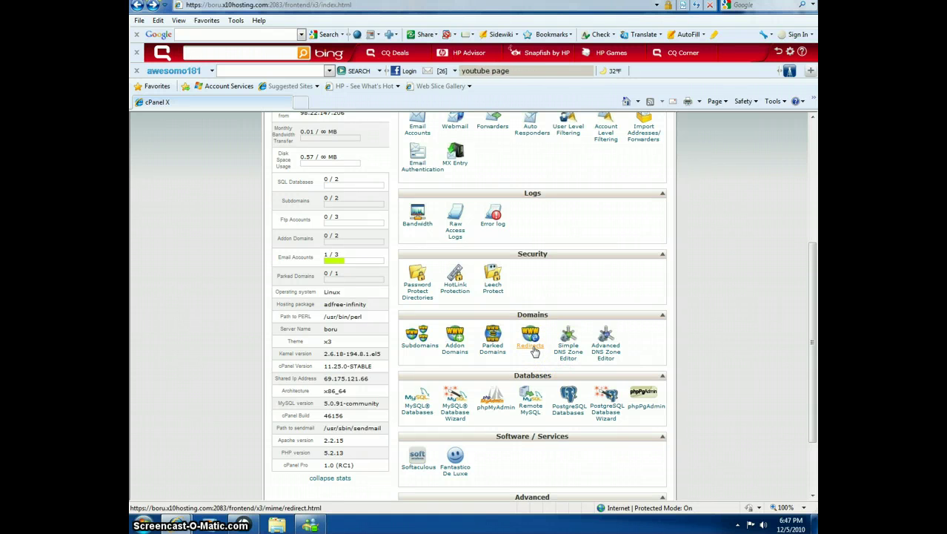
# Review the permanent redirect from emergencyalertgroup.x10.mx on the Redirects page, then return home
pyautogui.click(532, 345)
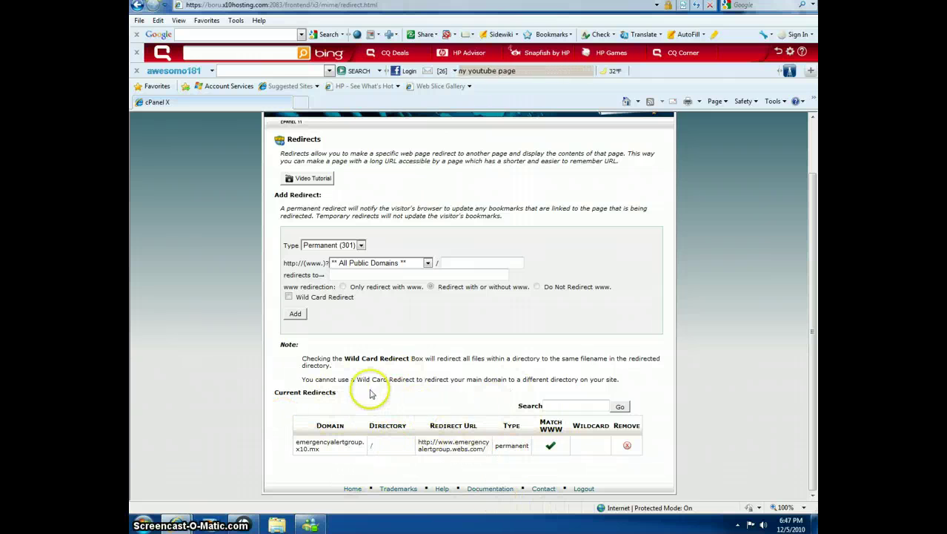
pyautogui.scroll(2, 370, 389)
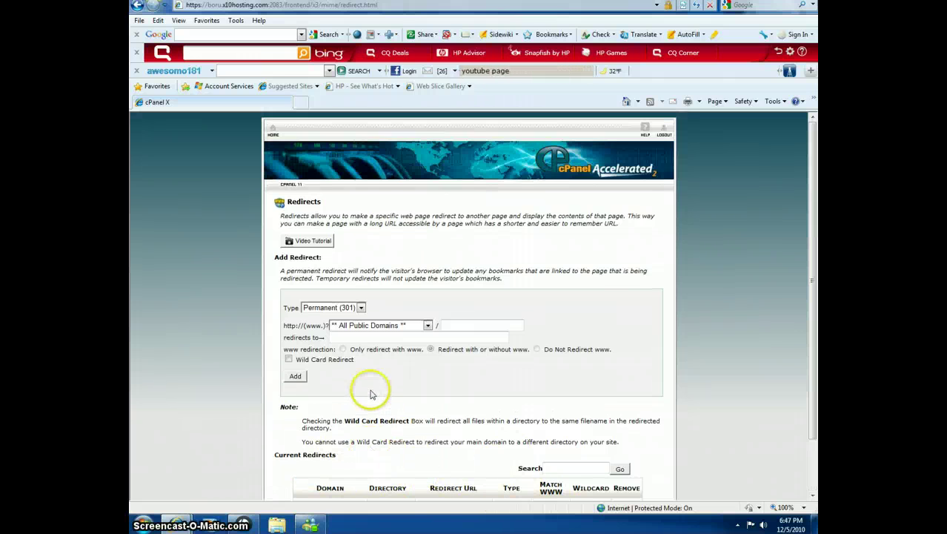
pyautogui.click(273, 130)
# Browse the home panel sections, toggling Databases, then open Redirects under Domains
pyautogui.scroll(-4, 493, 400)
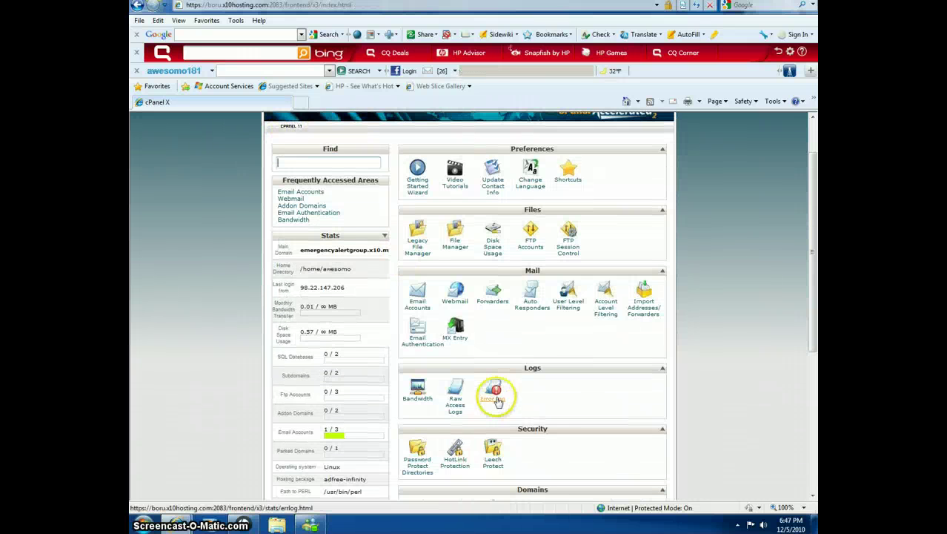
pyautogui.scroll(-3, 495, 393)
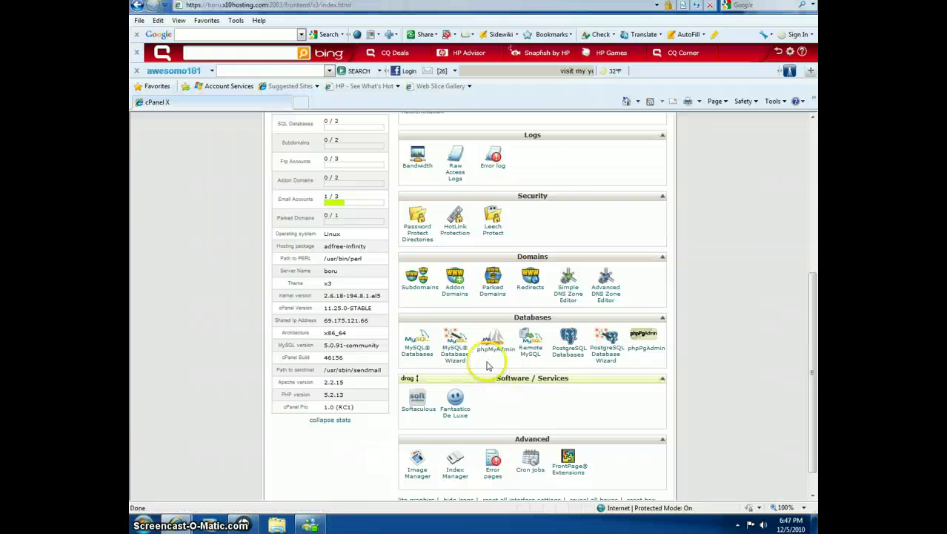
pyautogui.click(664, 318)
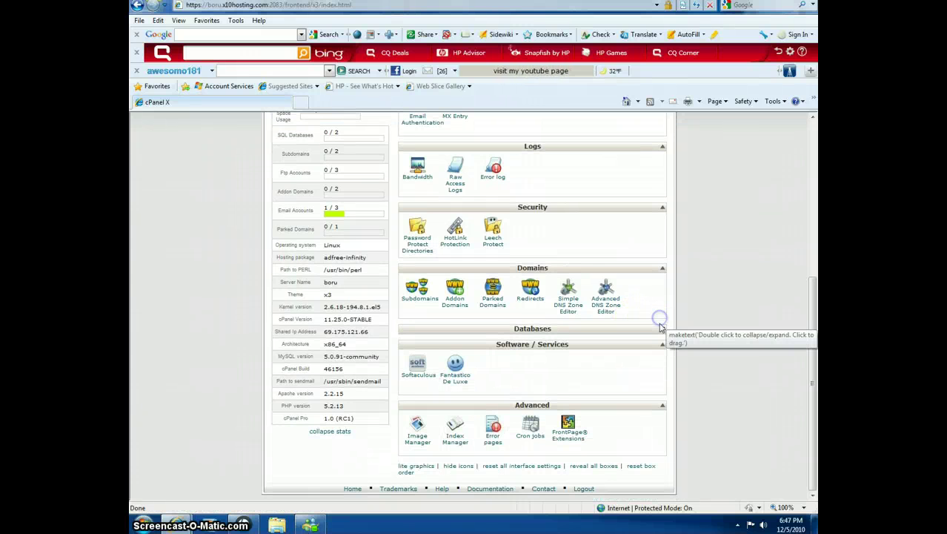
pyautogui.click(662, 330)
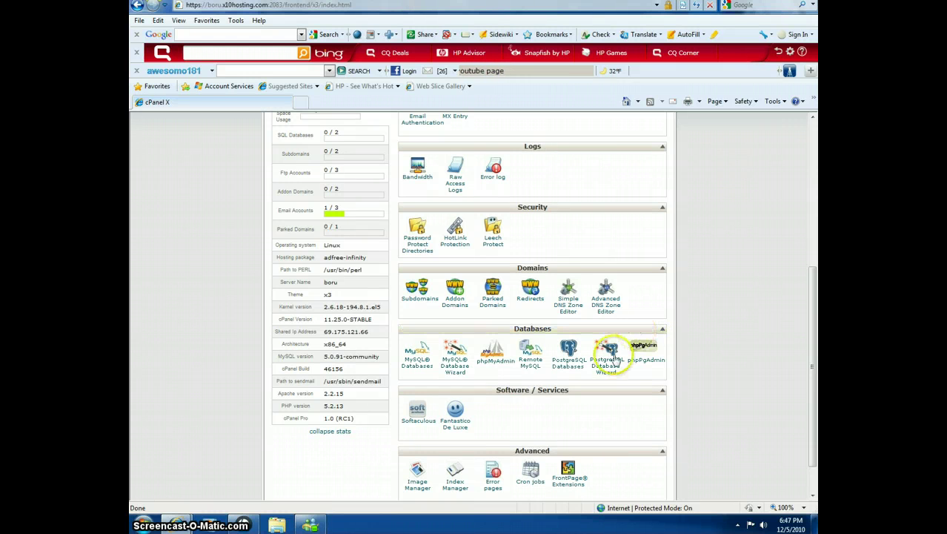
pyautogui.scroll(-2, 556, 419)
pyautogui.click(456, 378)
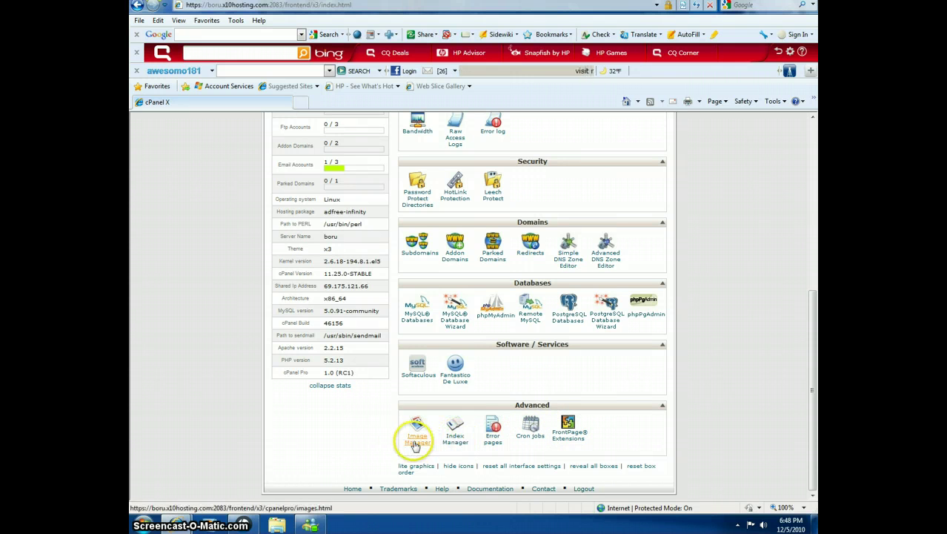
pyautogui.scroll(5, 416, 445)
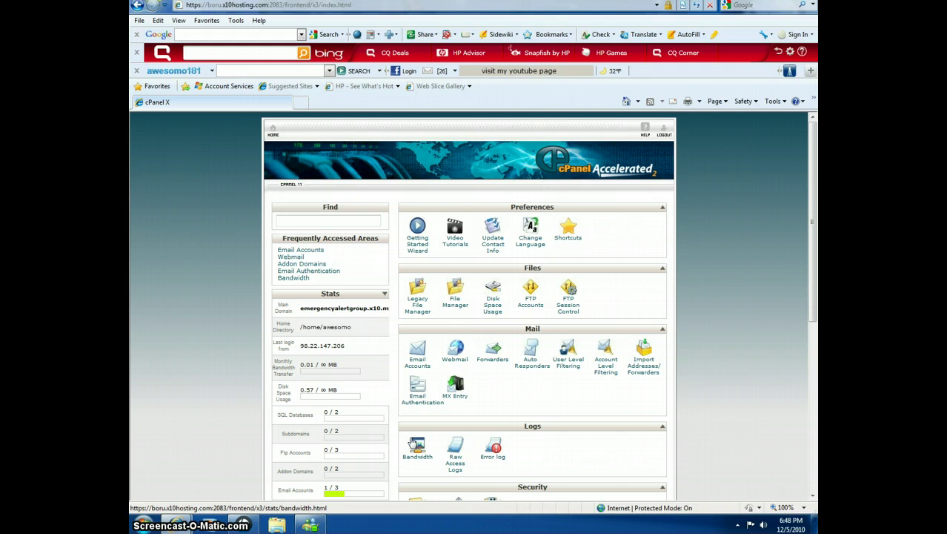
pyautogui.scroll(-5, 416, 443)
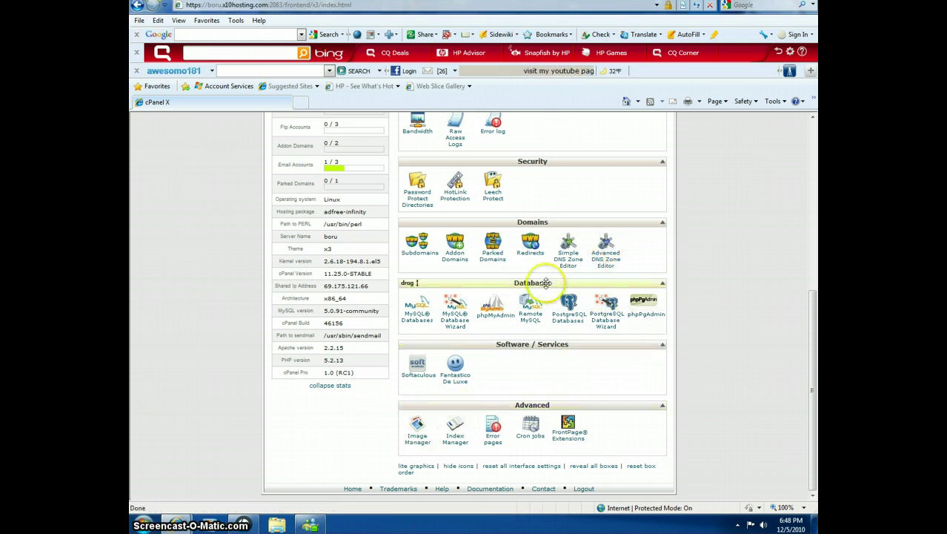
pyautogui.click(533, 257)
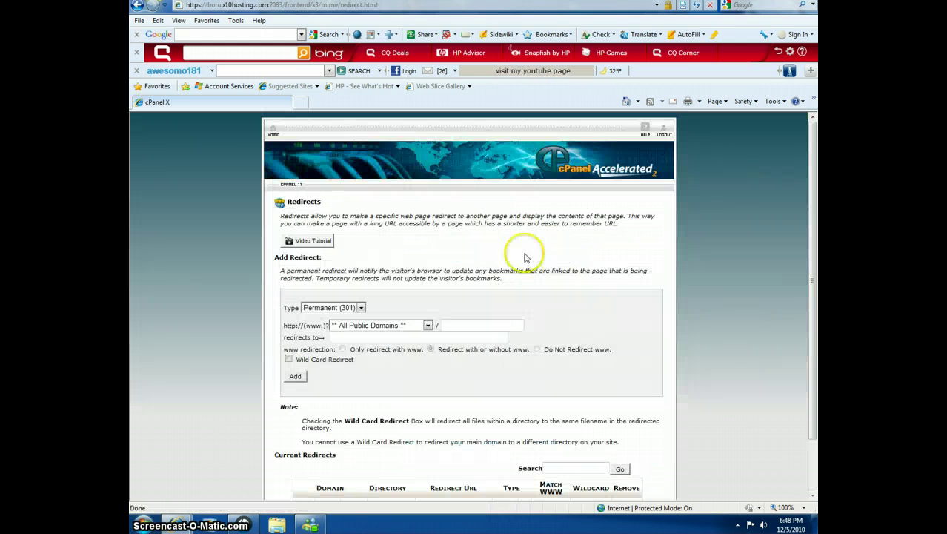
pyautogui.click(361, 308)
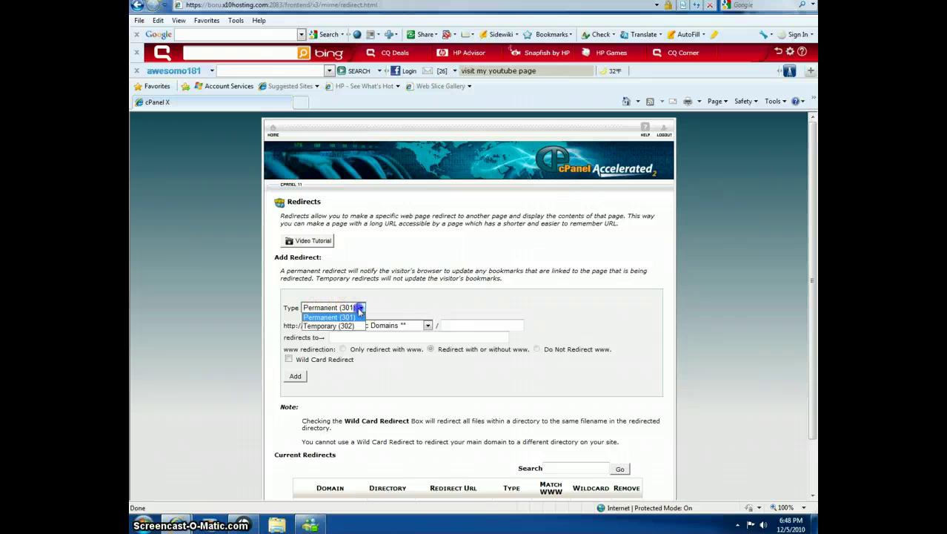
pyautogui.click(362, 307)
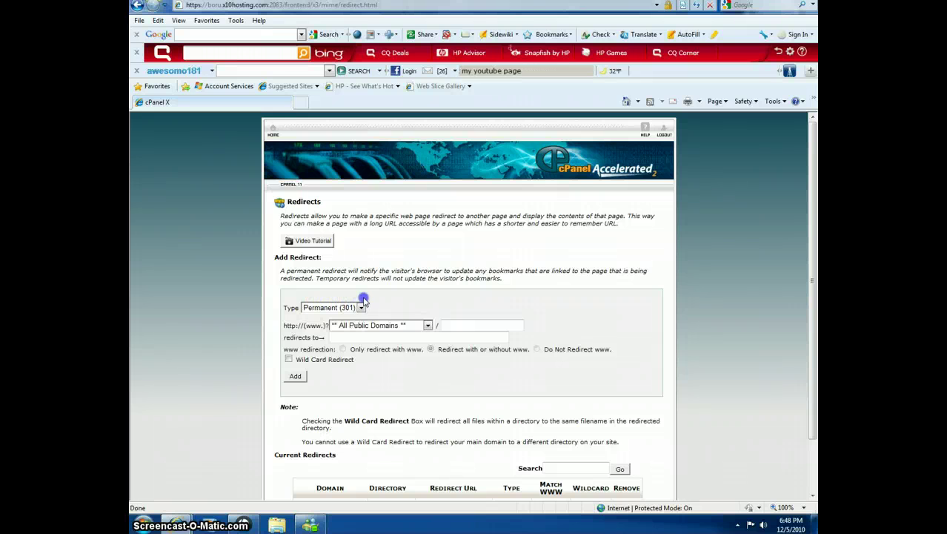
pyautogui.click(427, 326)
pyautogui.click(425, 304)
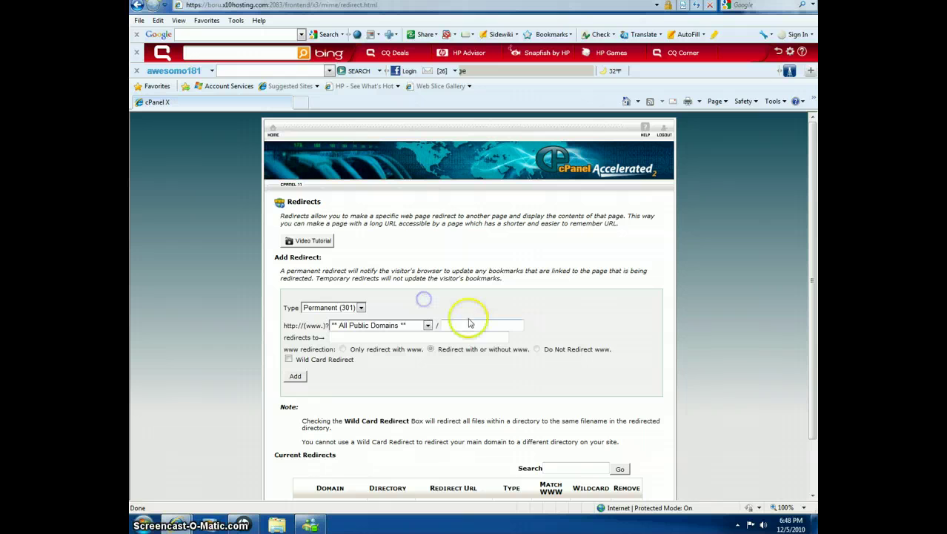
pyautogui.click(398, 334)
pyautogui.write('freeweathera')
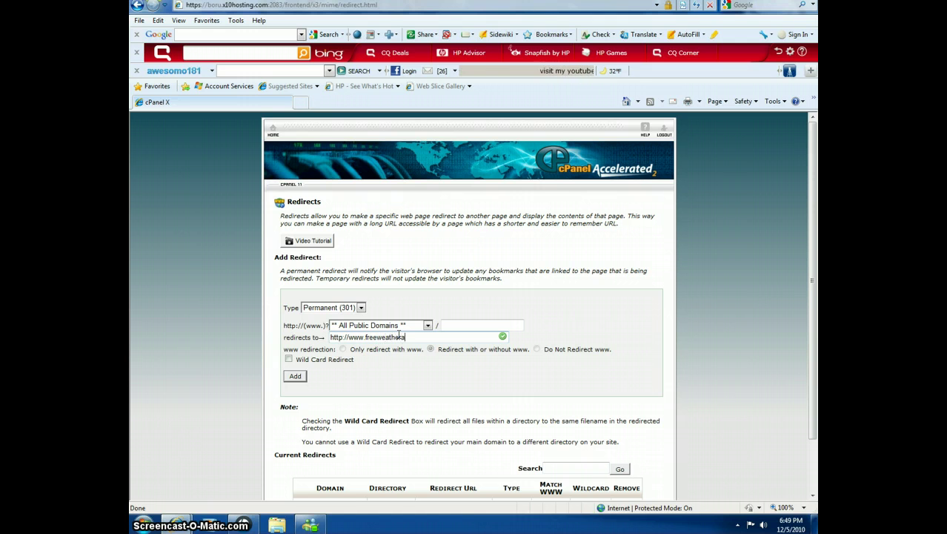
pyautogui.write('s.webs.com/')
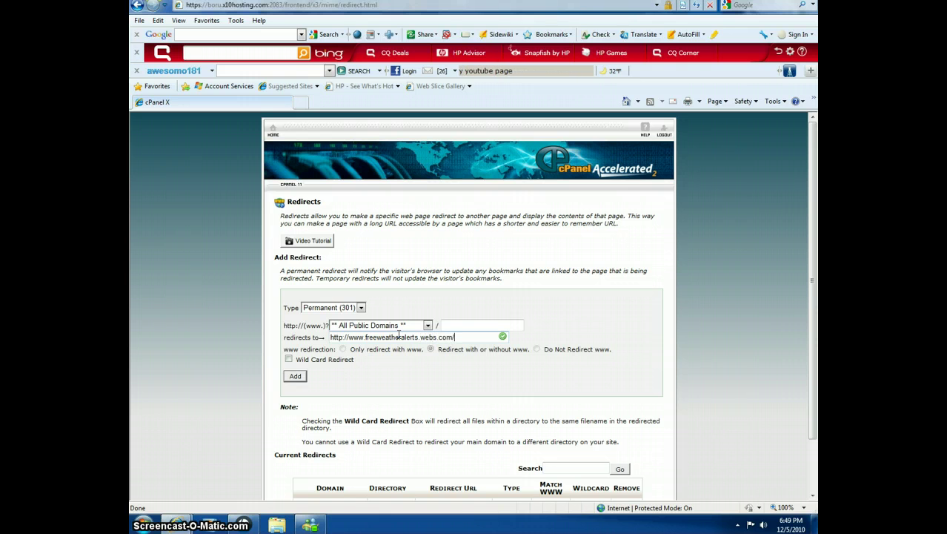
pyautogui.click(386, 365)
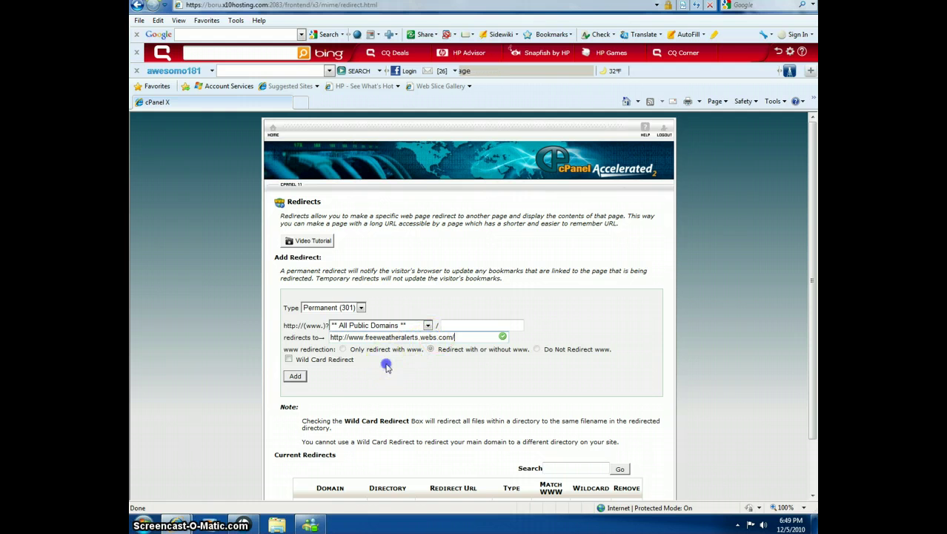
pyautogui.click(294, 376)
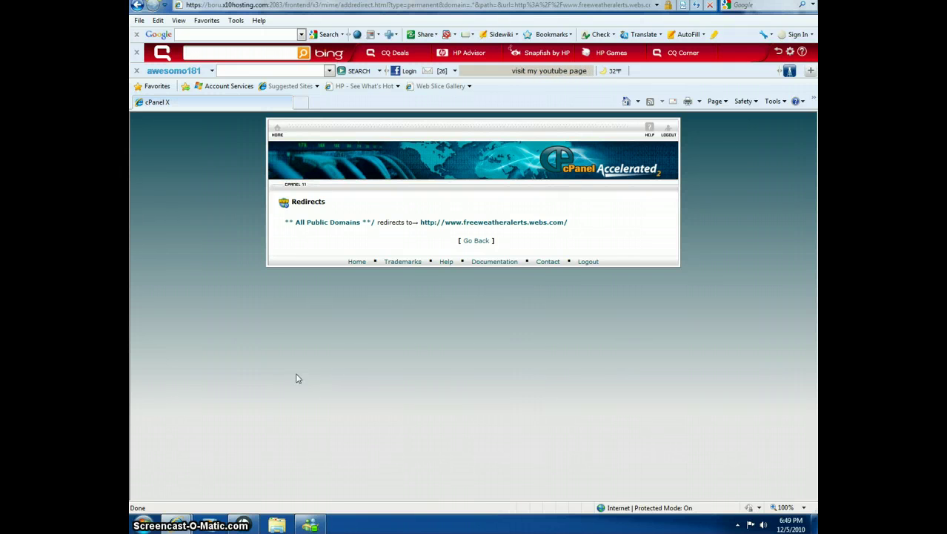
# Back on Current Redirects, start removing the All Public Domains redirect to freeweatheralerts.webs.com
pyautogui.click(475, 241)
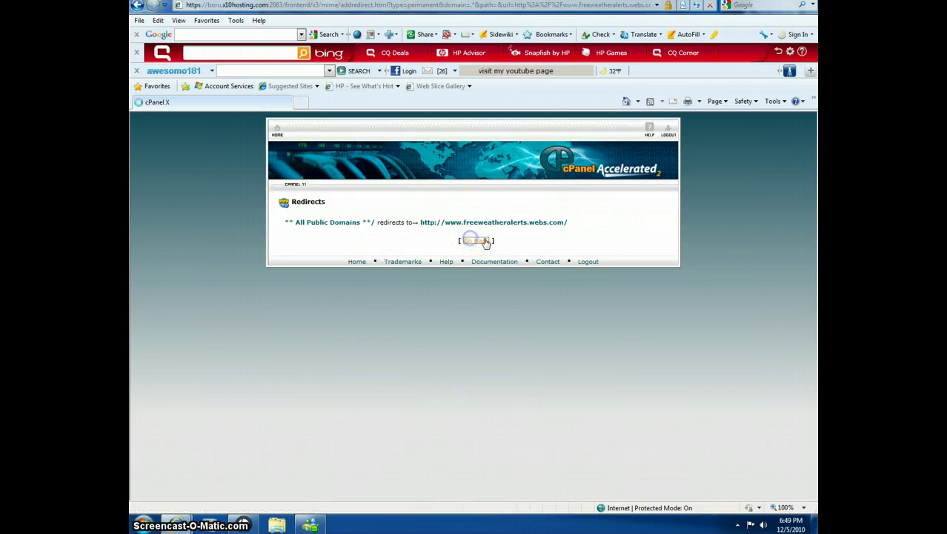
pyautogui.scroll(-2, 359, 294)
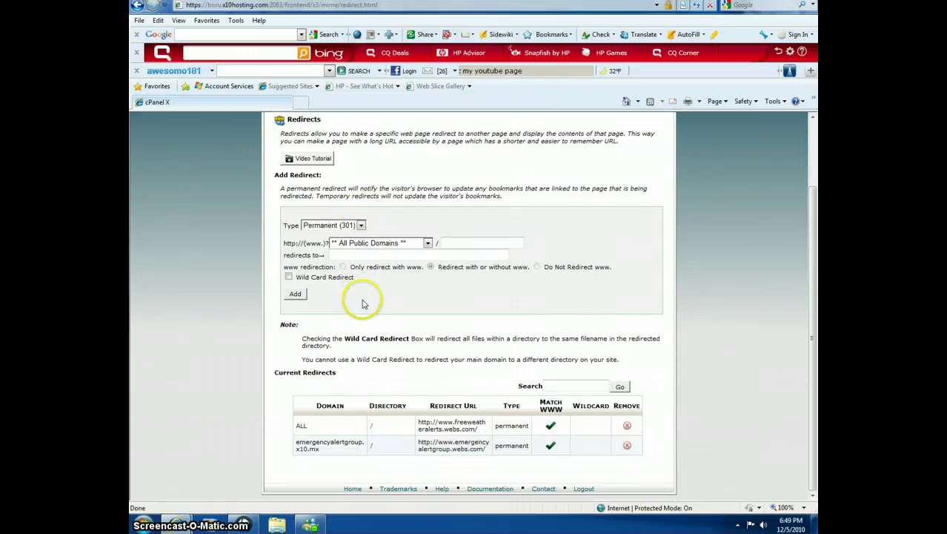
pyautogui.click(627, 428)
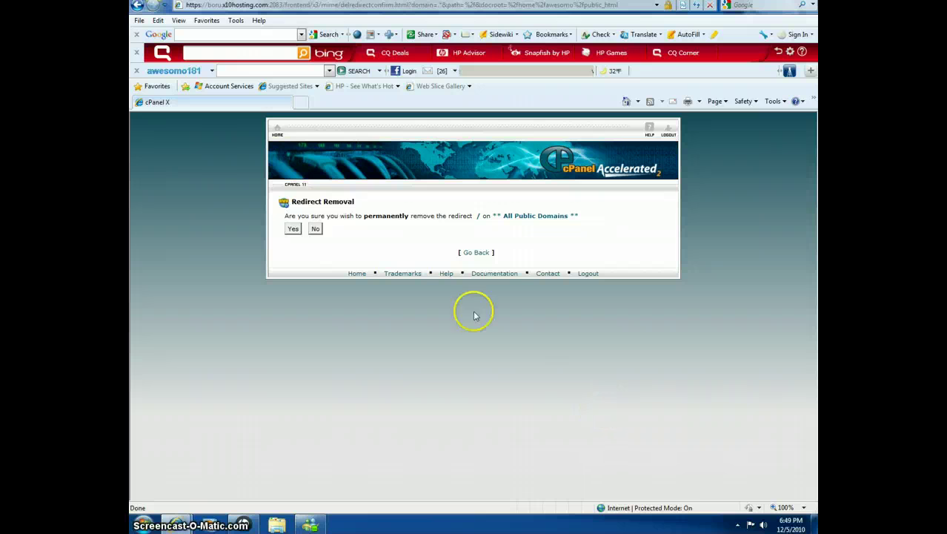
# Remove the All Public Domains redirect to freeweatheralerts.webs.com and check the remaining redirects
pyautogui.click(293, 228)
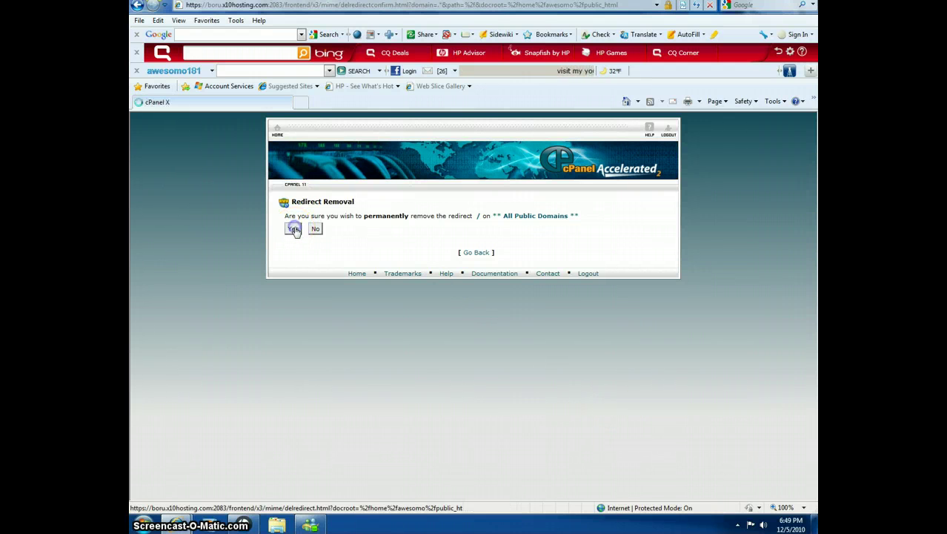
pyautogui.click(471, 241)
pyautogui.scroll(-1, 451, 292)
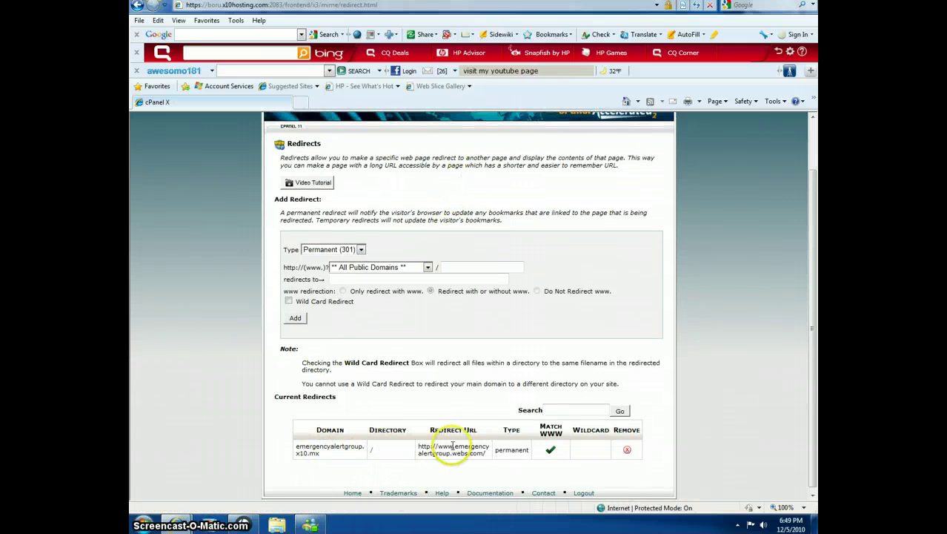
pyautogui.scroll(1, 415, 400)
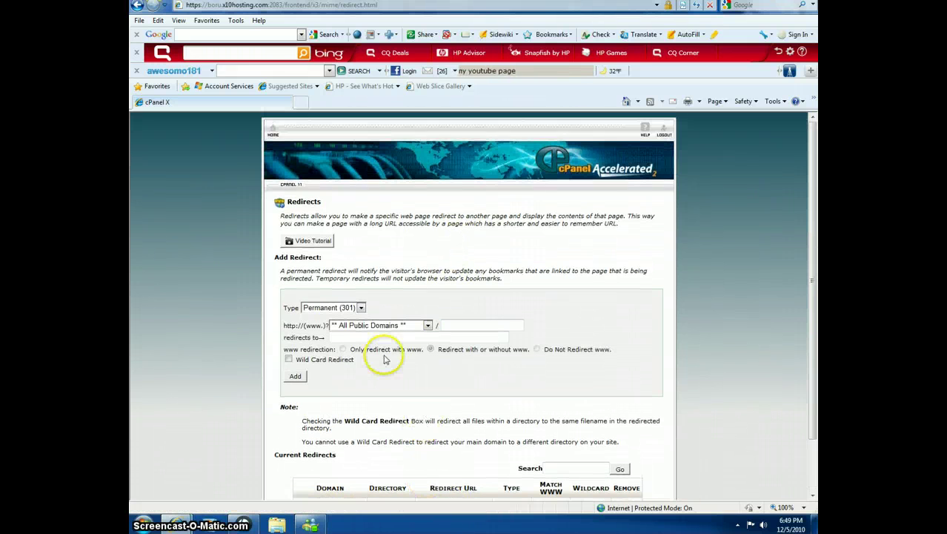
# Return to cPanel home and open the Simple DNS Zone Editor for emergencyalertgroup.x10.mx
pyautogui.click(273, 136)
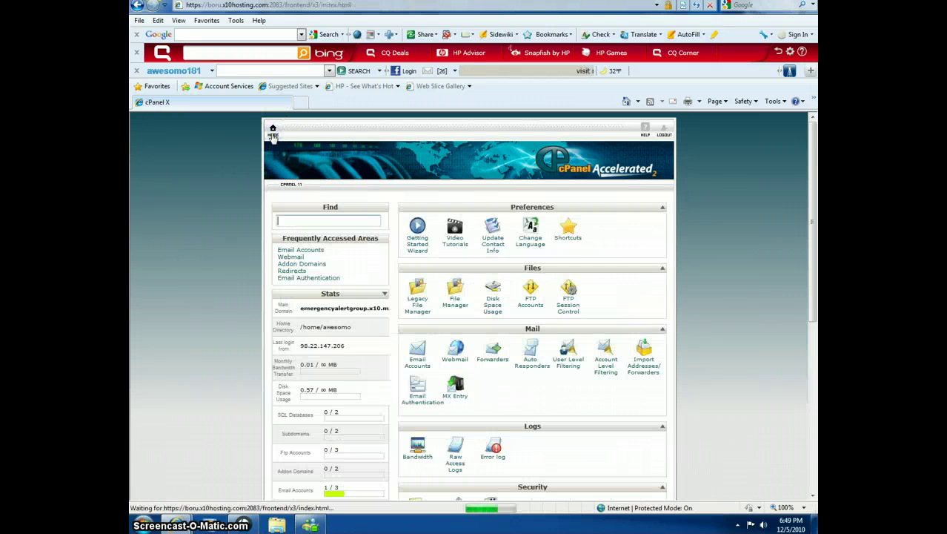
pyautogui.scroll(-4, 451, 249)
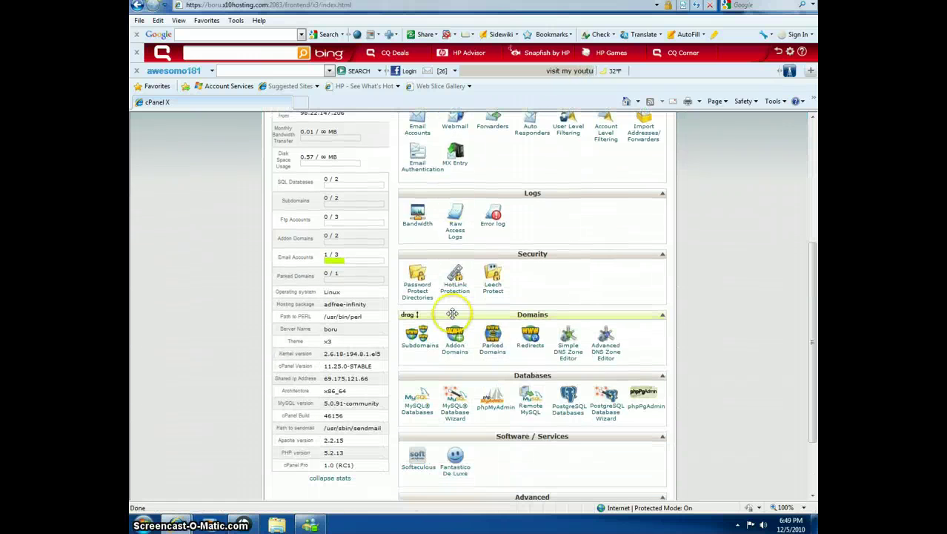
pyautogui.scroll(-1, 454, 313)
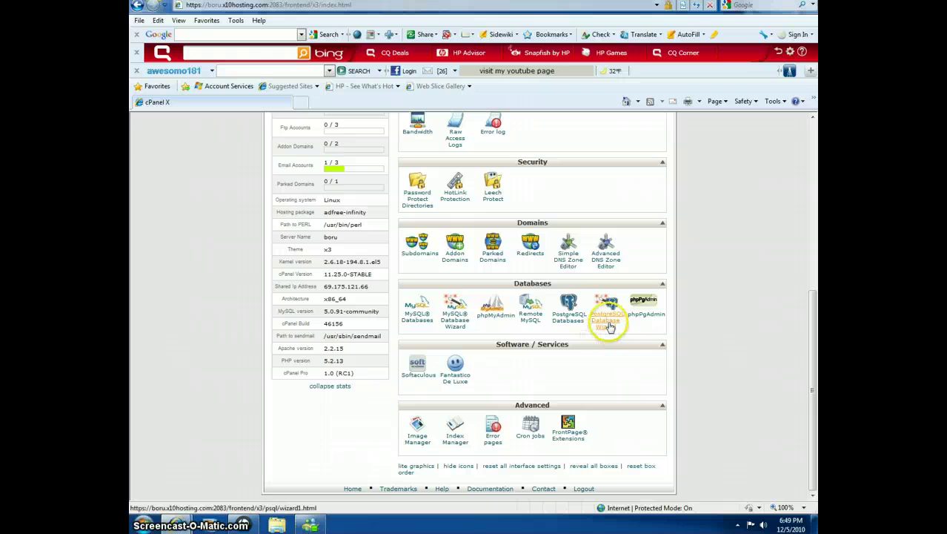
pyautogui.click(567, 256)
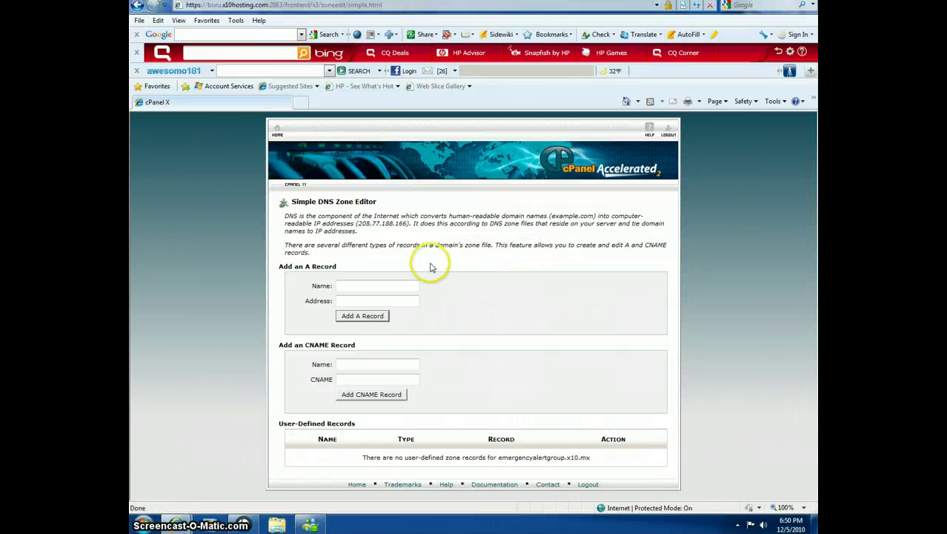
# Open the Advanced DNS Zone Editor and view the nine zone file records
pyautogui.click(378, 290)
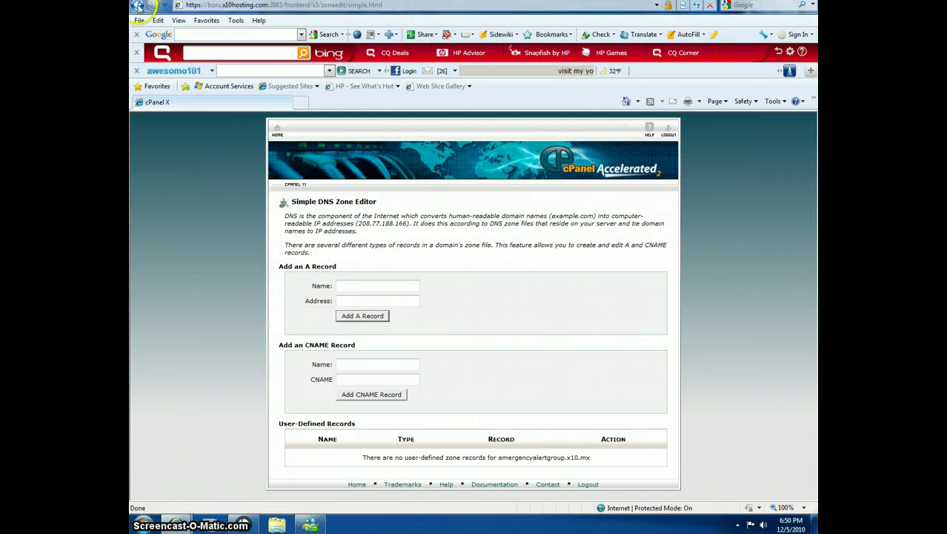
pyautogui.click(138, 6)
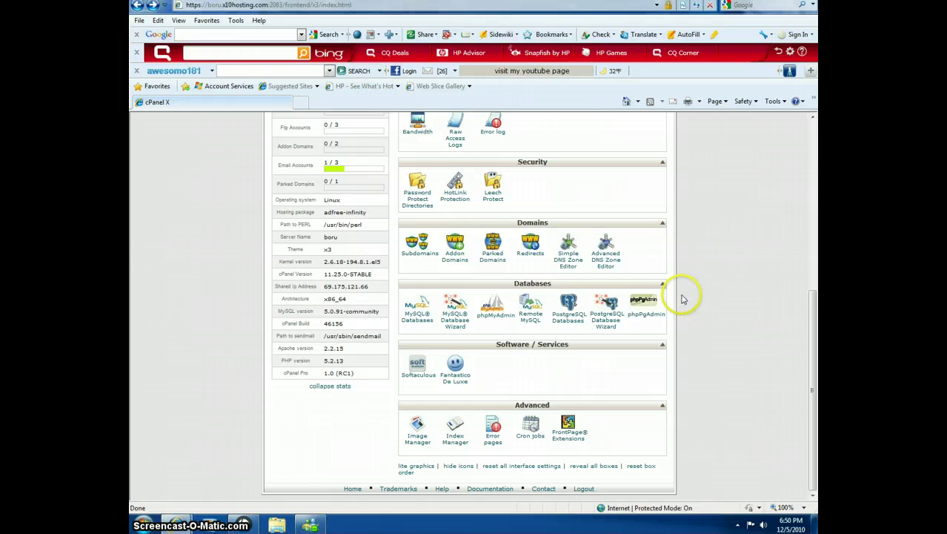
pyautogui.click(607, 271)
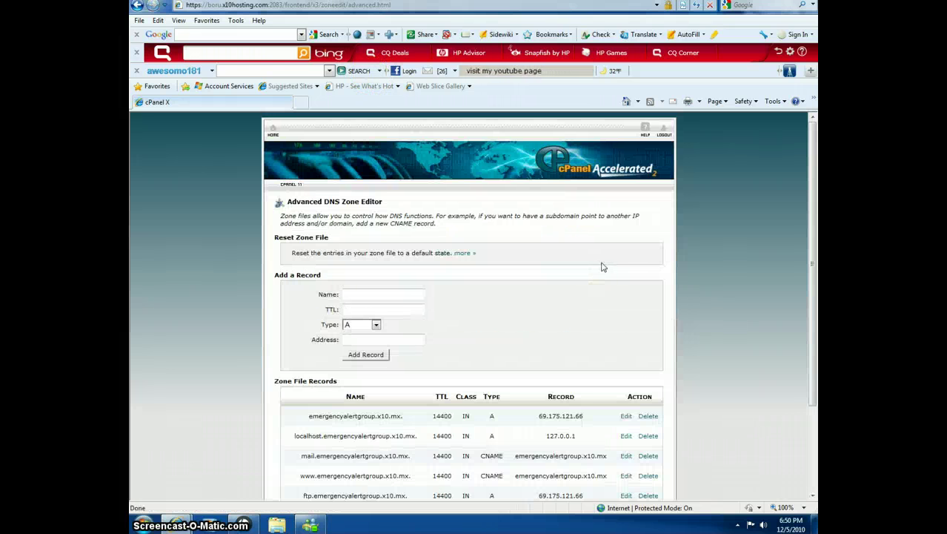
pyautogui.scroll(-2, 139, 145)
pyautogui.scroll(-2, 138, 145)
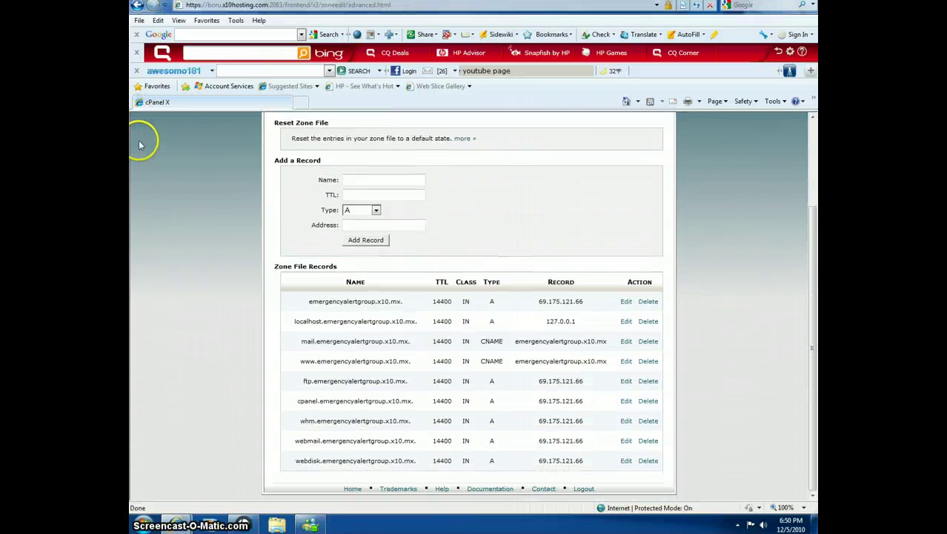